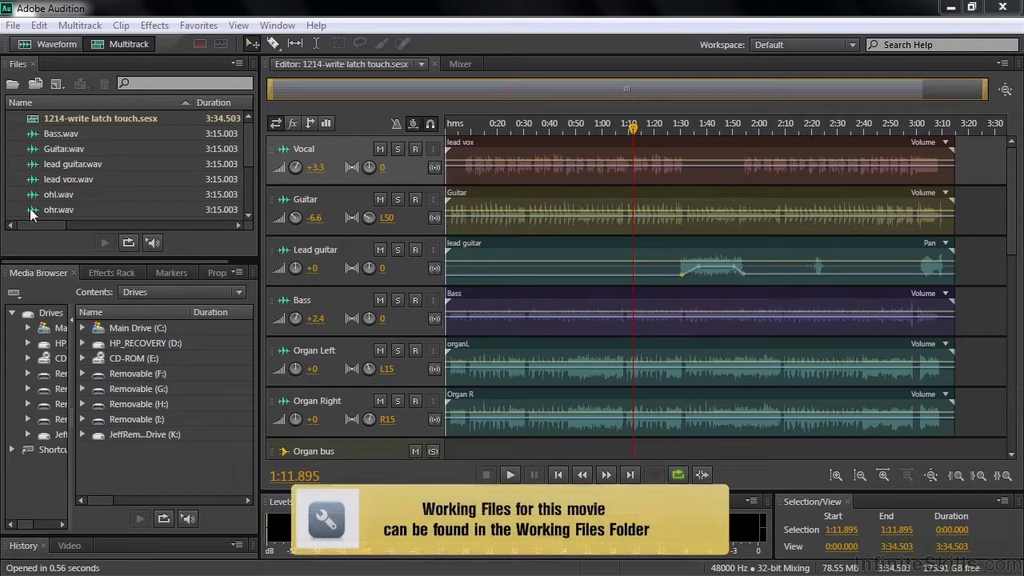
Step: Open and cancel the Import dialog, then scroll the track list to the buses and back
{"action": "left_click", "coordinate": [12, 186]}
{"action": "key", "text": "ctrl+i"}
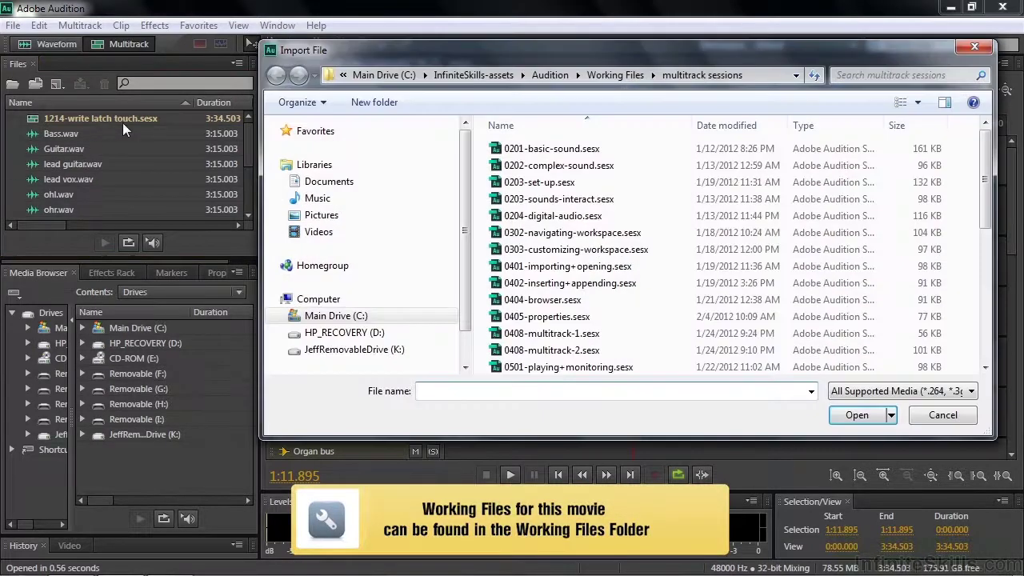
{"action": "left_click_drag", "start_coordinate": [989, 231], "coordinate": [987, 352]}
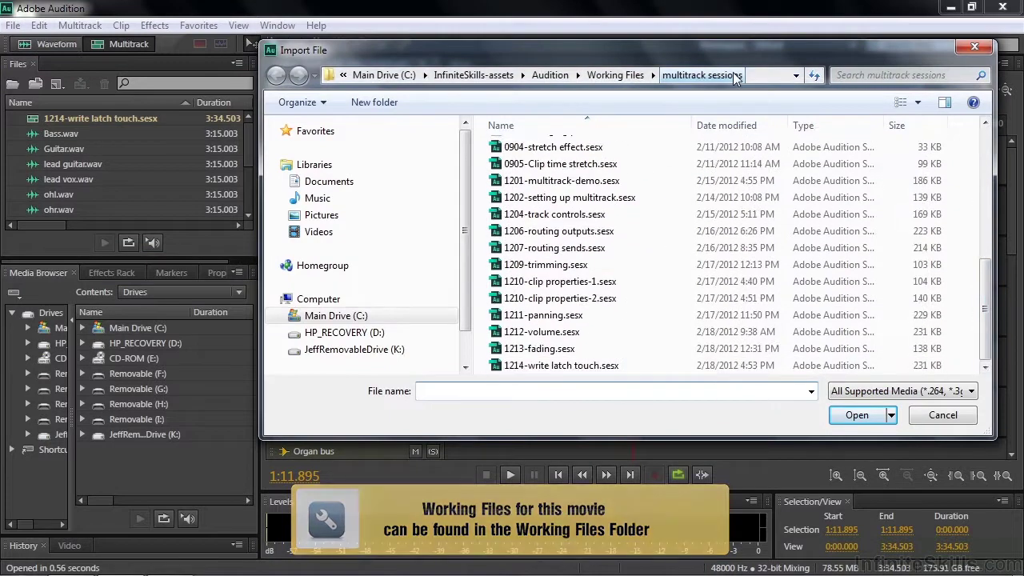
{"action": "left_click", "coordinate": [937, 415]}
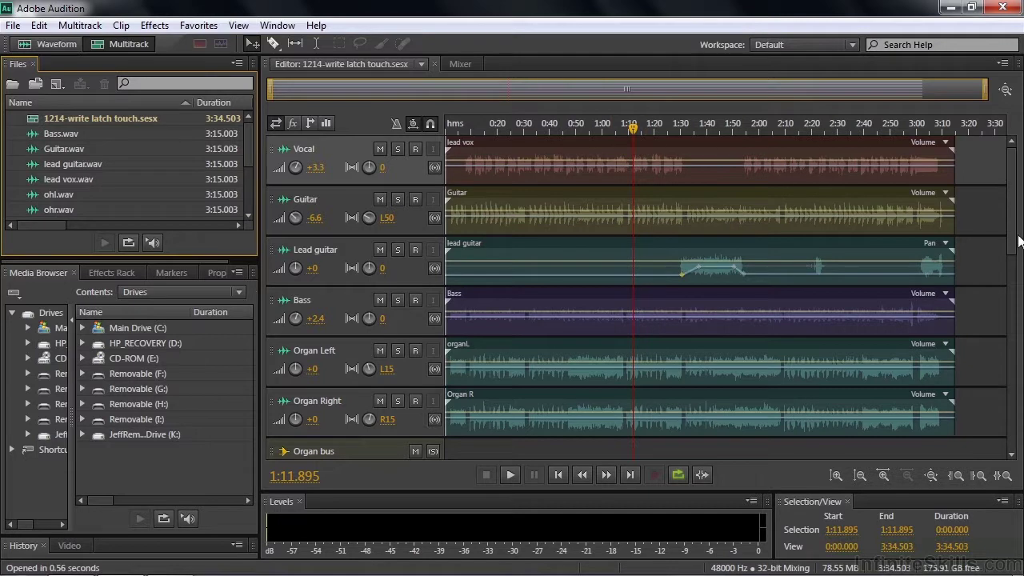
{"action": "left_click_drag", "start_coordinate": [1012, 237], "coordinate": [1013, 440]}
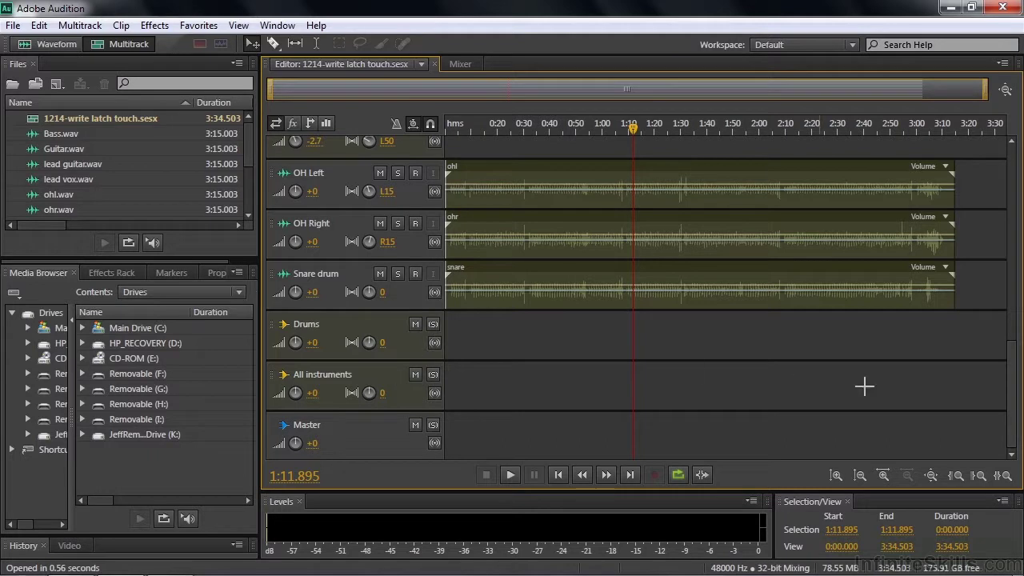
{"action": "left_click_drag", "start_coordinate": [1012, 439], "coordinate": [1010, 196]}
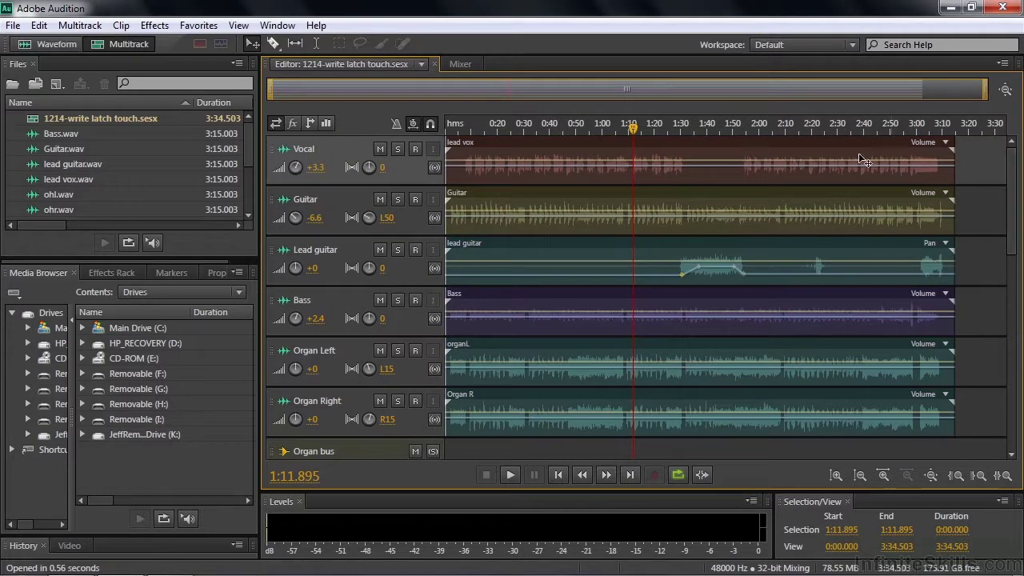
Step: Check Tenor Sax Left's automation mode choices in the Mixer, then return to the Editor
{"action": "left_click", "coordinate": [468, 64]}
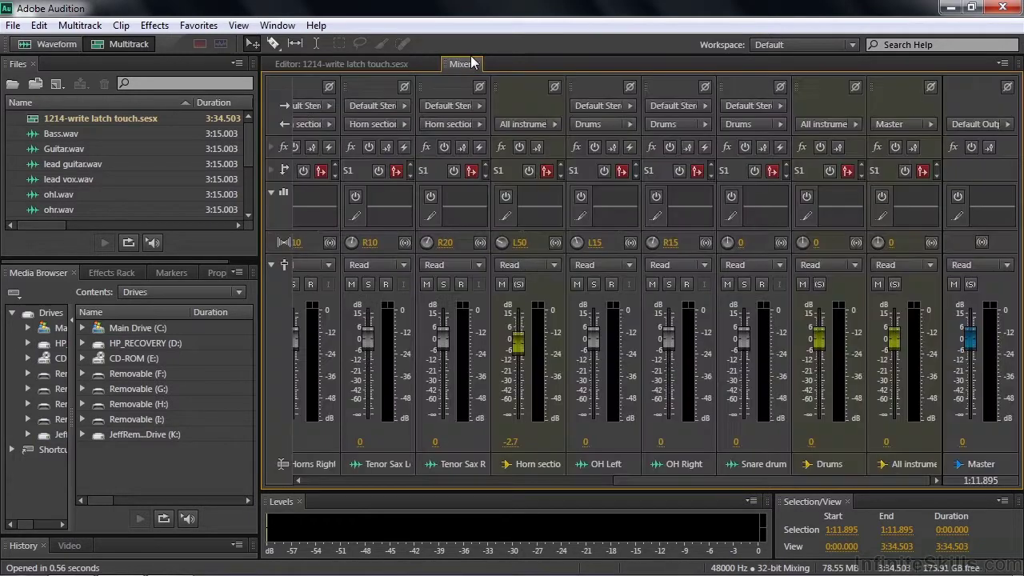
{"action": "left_click", "coordinate": [404, 265]}
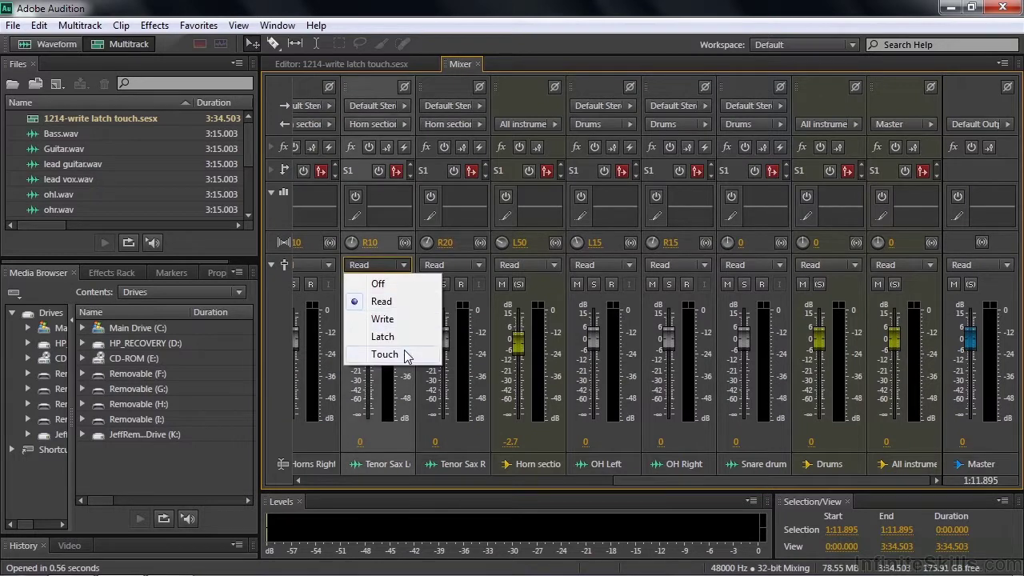
{"action": "left_click", "coordinate": [367, 65]}
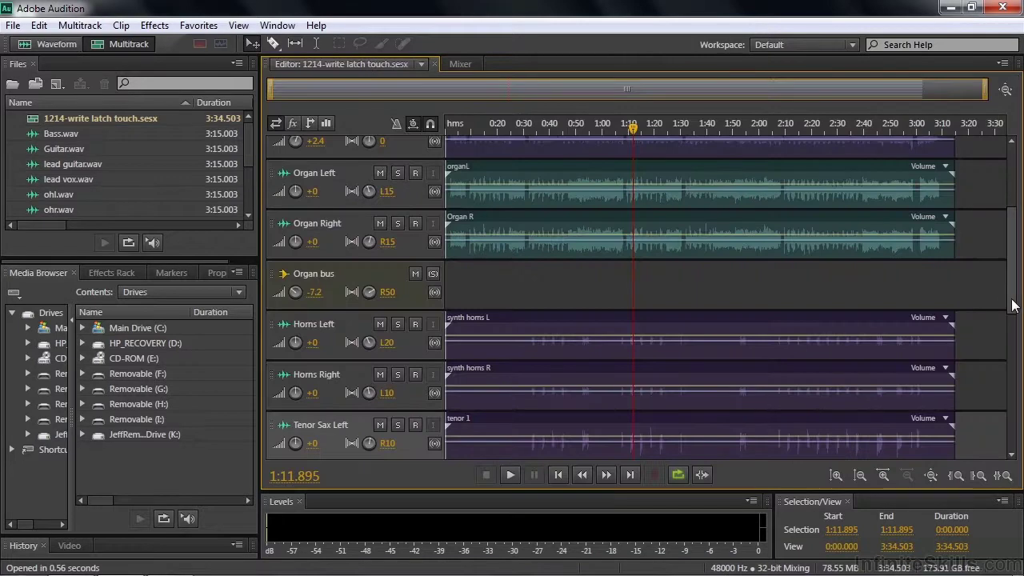
Step: Enlarge the Vocal track to reveal its Read automation menu, then go back to the Mixer
{"action": "left_click_drag", "start_coordinate": [1012, 290], "coordinate": [1012, 230]}
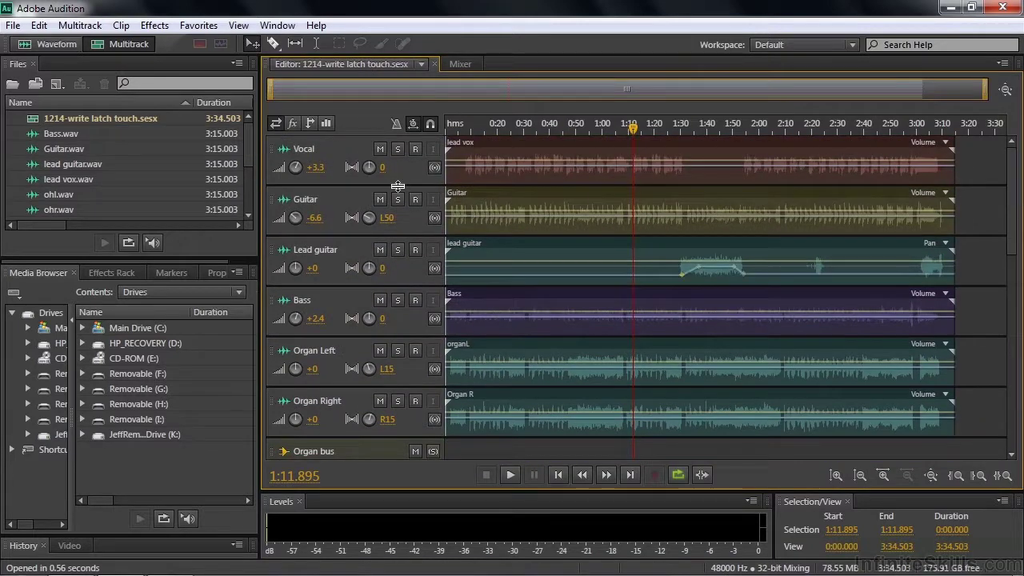
{"action": "left_click_drag", "start_coordinate": [398, 186], "coordinate": [397, 225]}
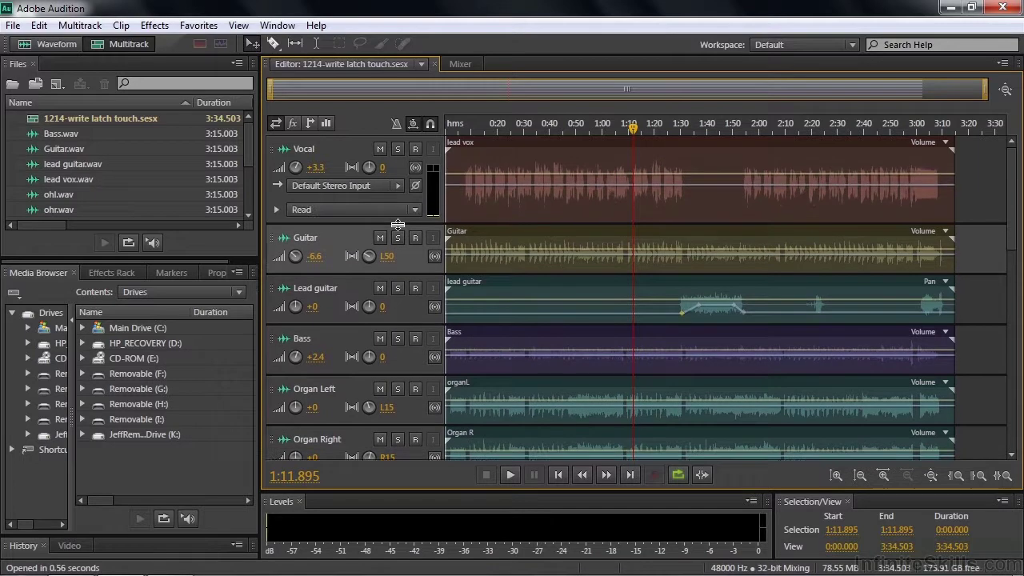
{"action": "left_click", "coordinate": [416, 211]}
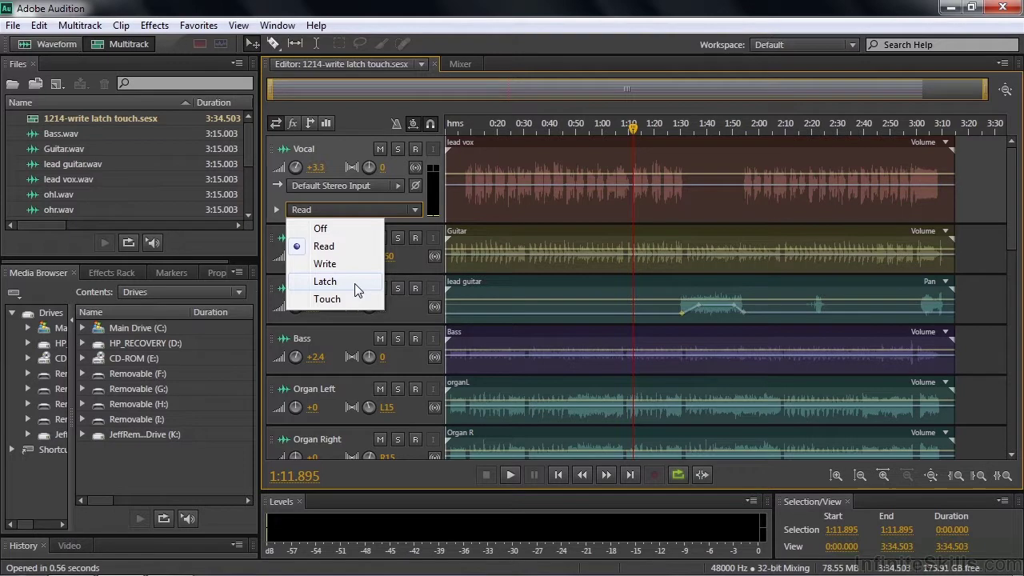
{"action": "left_click", "coordinate": [472, 63]}
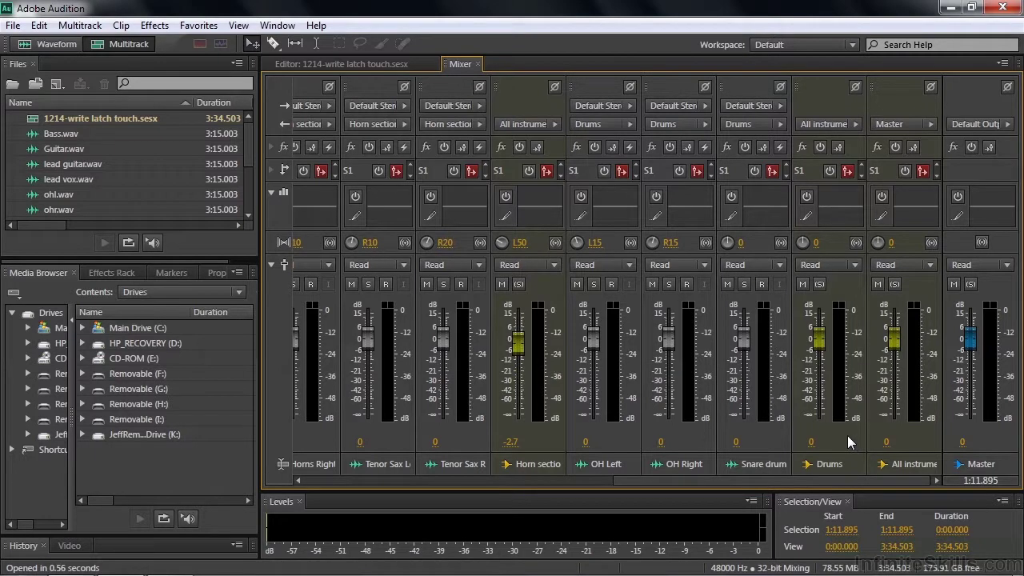
Step: During brief playback, move the Drums bus fader so it settles at 0.4 dB
{"action": "key", "text": "space"}
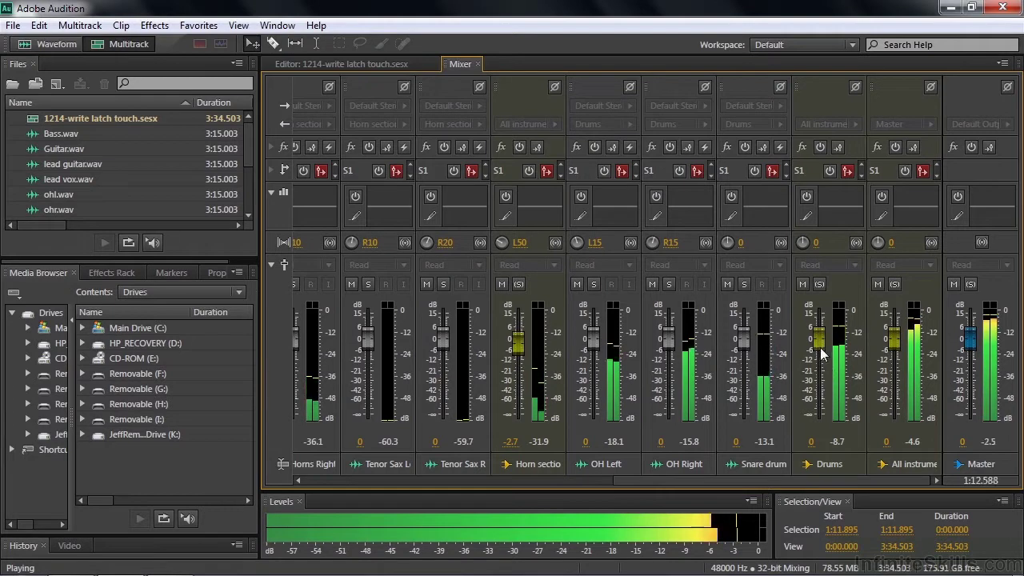
{"action": "mouse_move", "coordinate": [818, 339]}
{"action": "left_mouse_down"}
{"action": "mouse_move", "coordinate": [818, 383]}
{"action": "mouse_move", "coordinate": [818, 324]}
{"action": "mouse_move", "coordinate": [817, 342]}
{"action": "left_mouse_up"}
{"action": "key", "text": "space"}
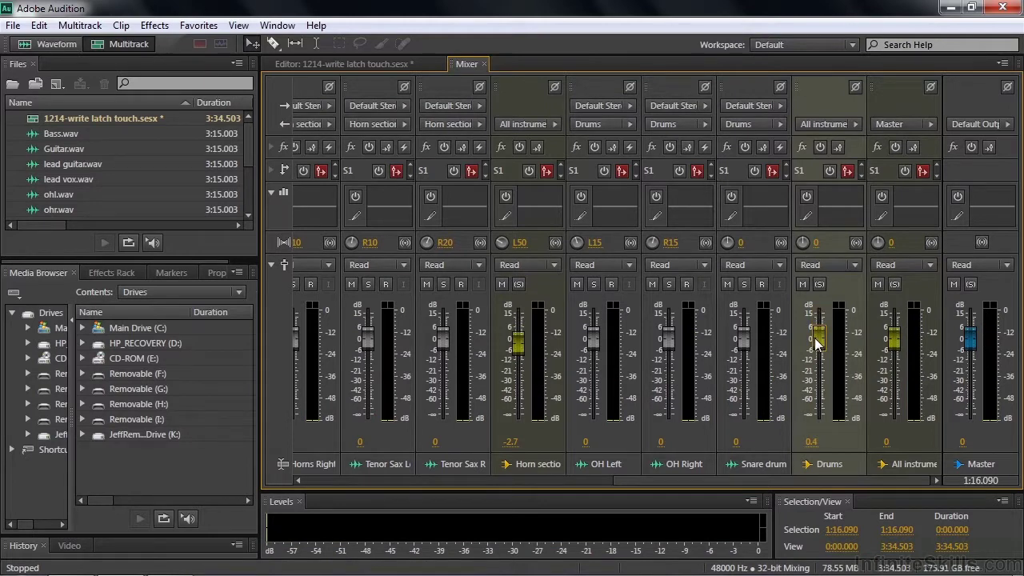
{"action": "left_click", "coordinate": [335, 63]}
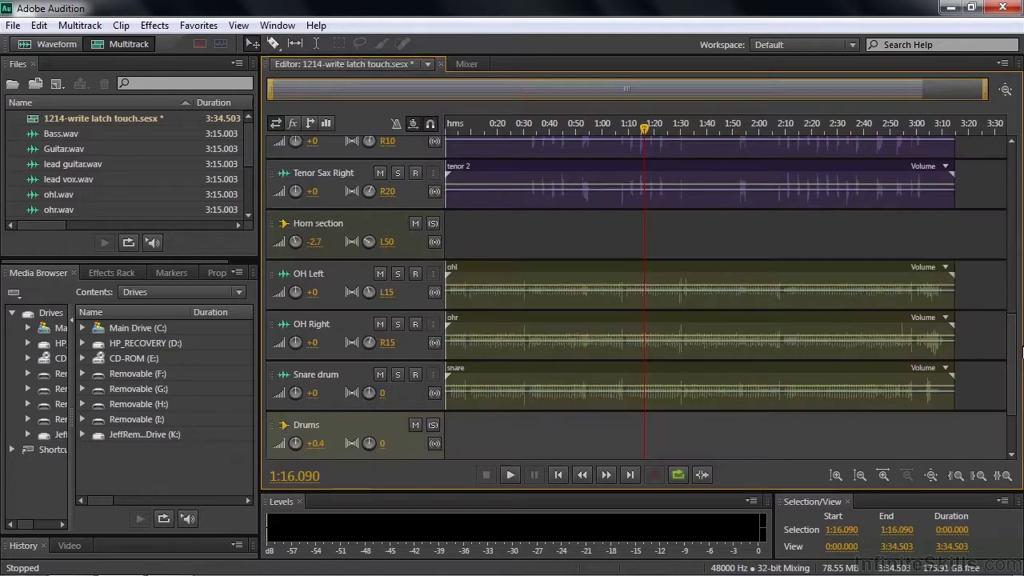
{"action": "left_click_drag", "start_coordinate": [1012, 364], "coordinate": [1000, 170]}
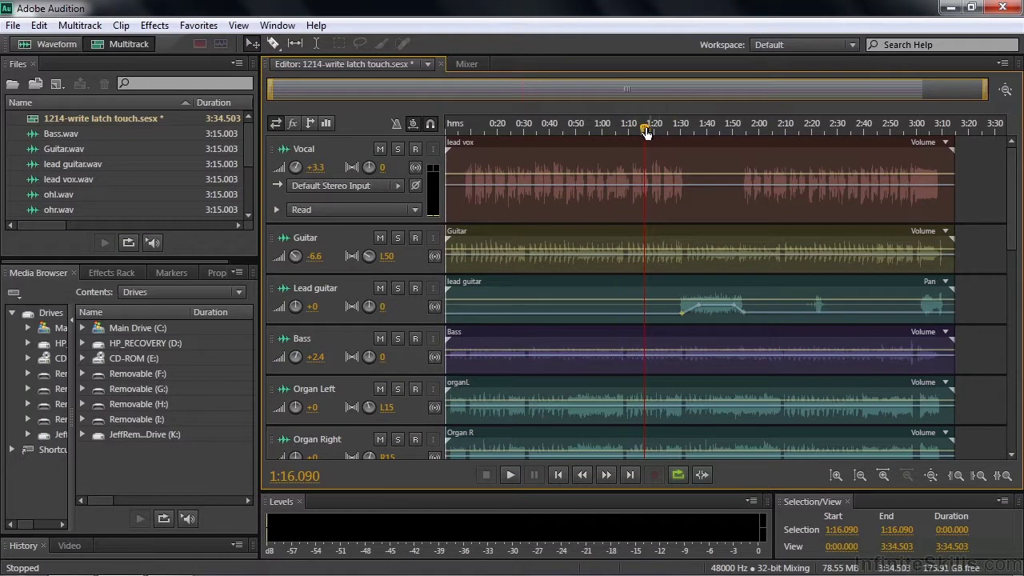
{"action": "left_click_drag", "start_coordinate": [645, 128], "coordinate": [470, 149]}
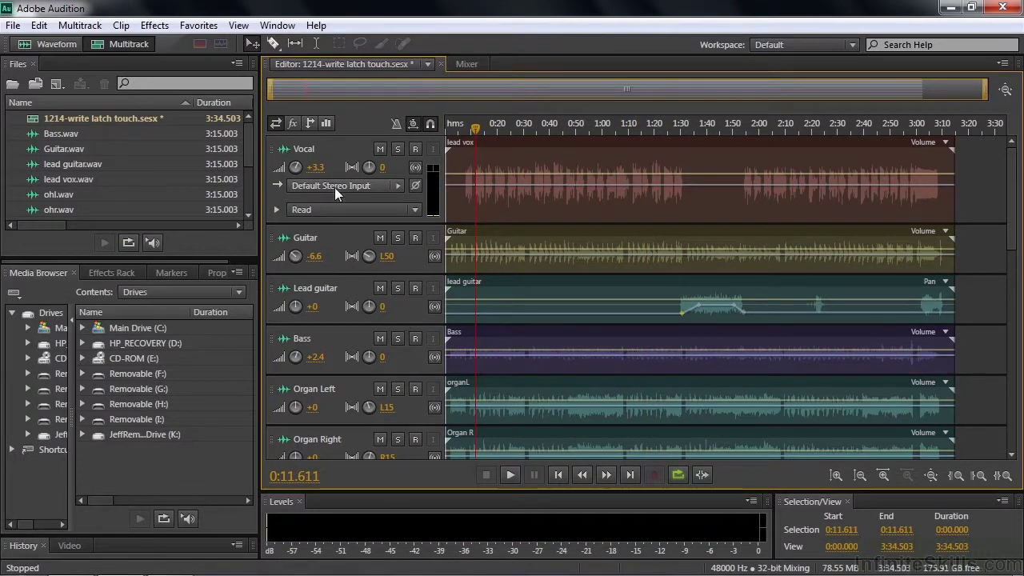
{"action": "key", "text": "space"}
{"action": "mouse_move", "coordinate": [324, 172]}
{"action": "left_mouse_down"}
{"action": "mouse_move", "coordinate": [319, 239]}
{"action": "mouse_move", "coordinate": [278, 167]}
{"action": "left_mouse_up"}
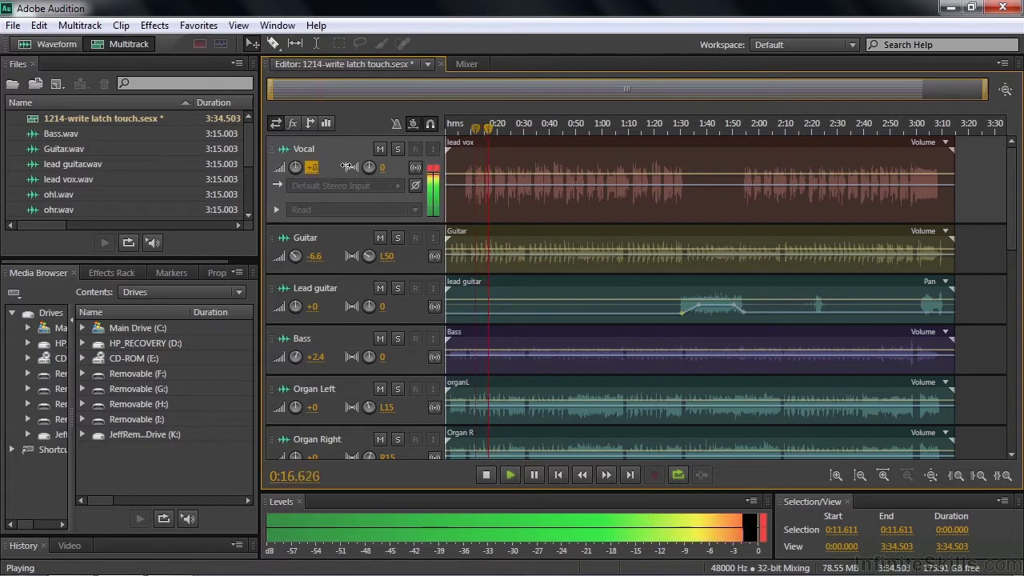
{"action": "mouse_move", "coordinate": [278, 167]}
{"action": "left_mouse_down"}
{"action": "mouse_move", "coordinate": [322, 159]}
{"action": "mouse_move", "coordinate": [320, 138]}
{"action": "left_mouse_up"}
{"action": "key", "text": "space"}
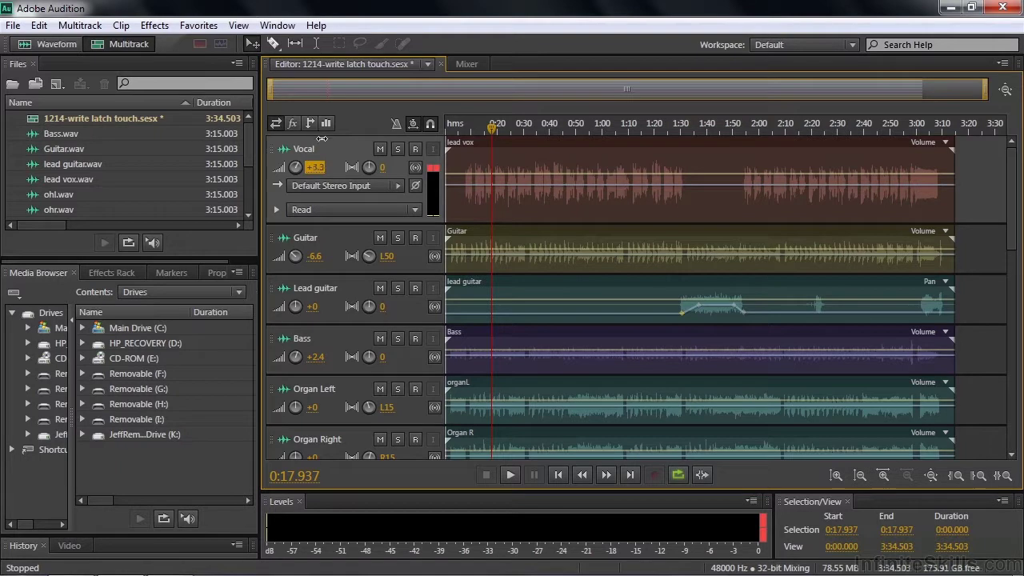
{"action": "left_click_drag", "start_coordinate": [320, 138], "coordinate": [322, 136]}
{"action": "left_click", "coordinate": [467, 64]}
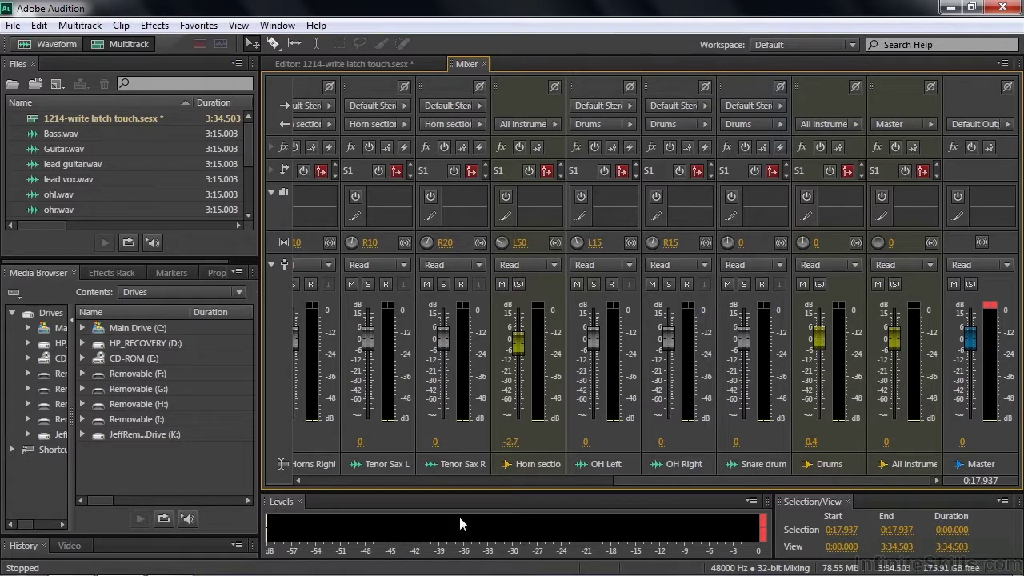
Step: Show the Transport and Time panels from the Window menu
{"action": "left_click", "coordinate": [277, 28]}
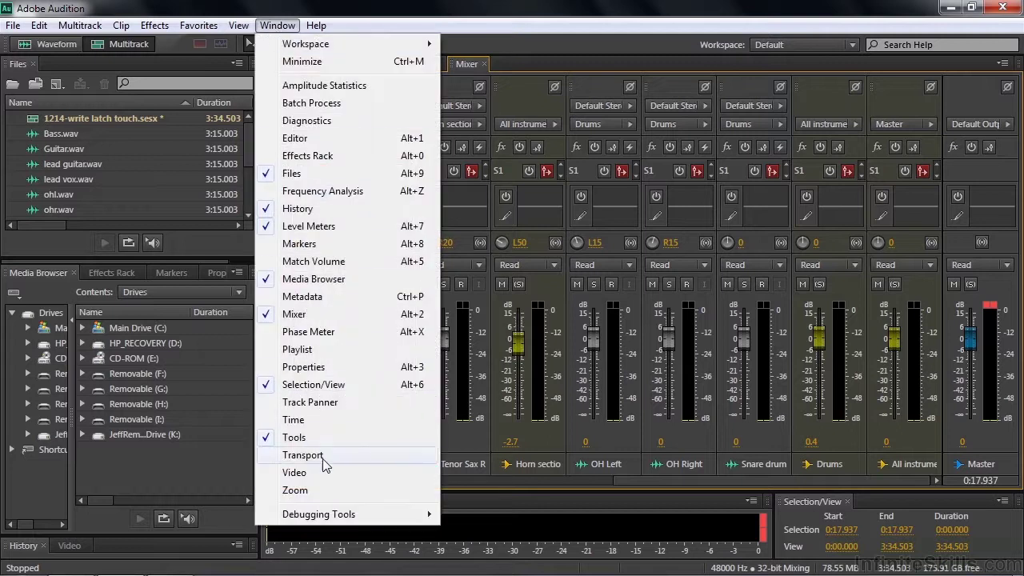
{"action": "left_click", "coordinate": [322, 456]}
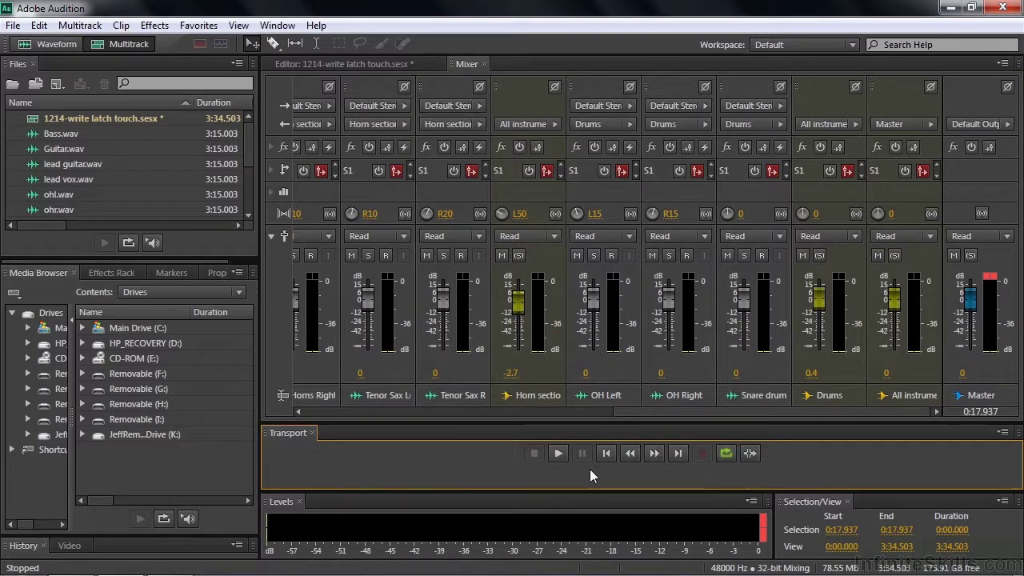
{"action": "left_click", "coordinate": [274, 30]}
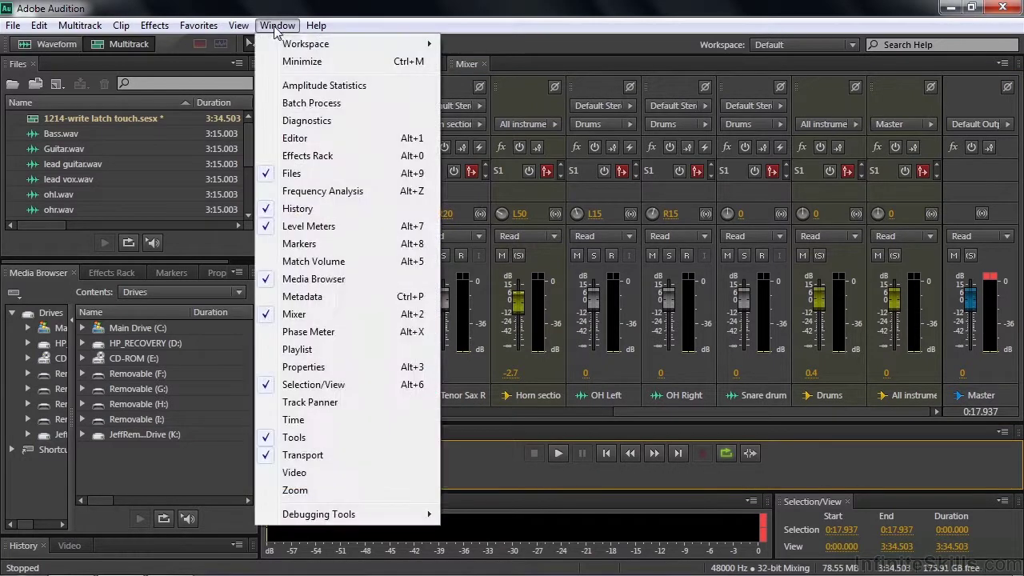
{"action": "left_click", "coordinate": [288, 419]}
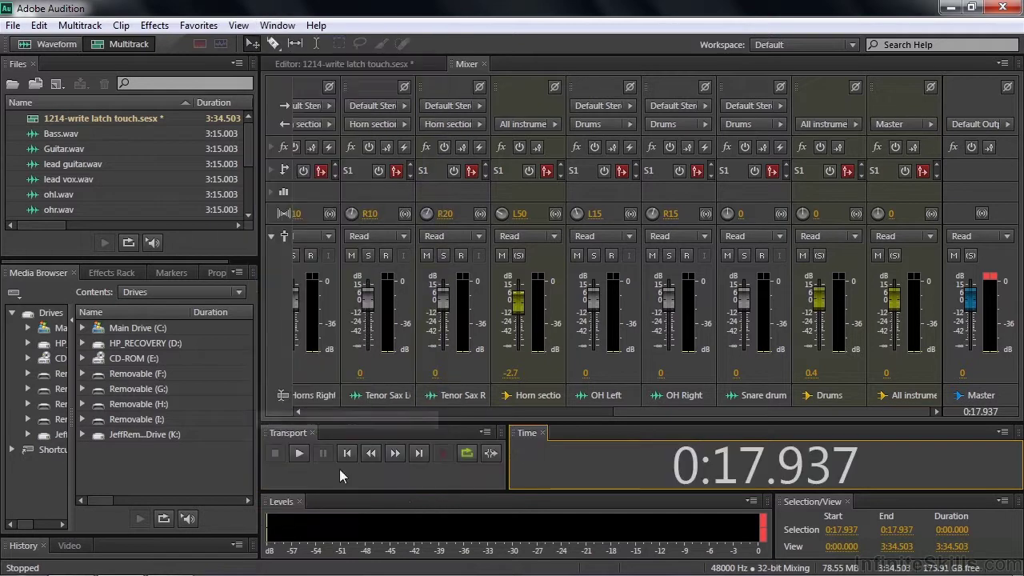
Step: Enter 000 in the time readout to reset the playhead to 0:00.000
{"action": "left_click", "coordinate": [726, 456]}
{"action": "left_click", "coordinate": [760, 465]}
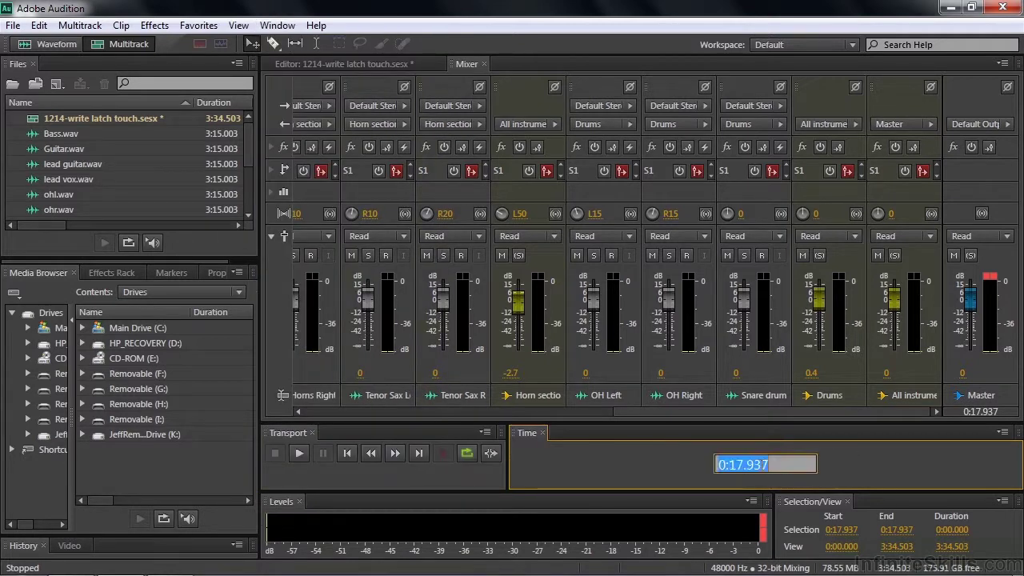
{"action": "type", "text": "000"}
{"action": "key", "text": "Return"}
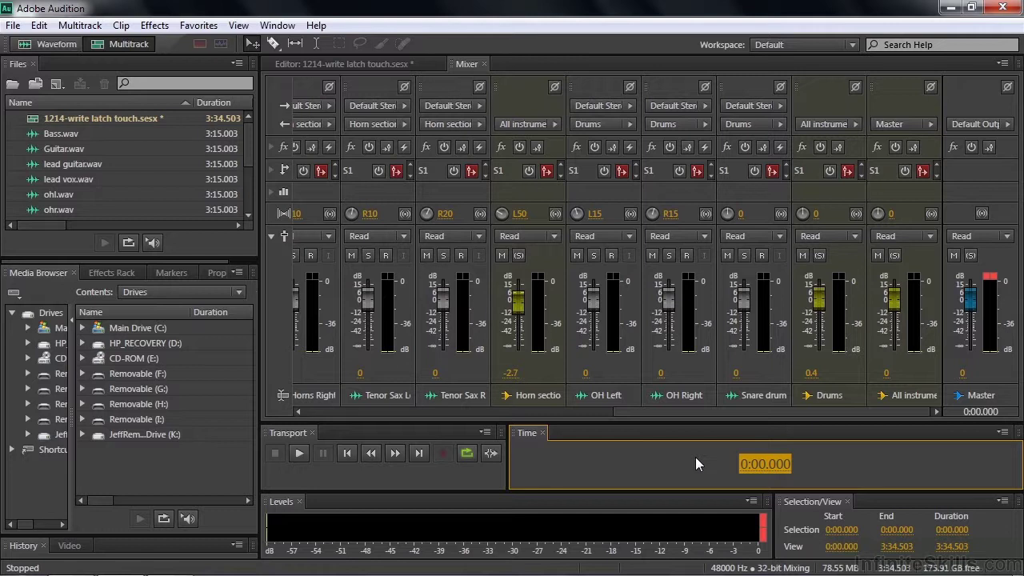
Step: Reset the Default workspace to its original layout
{"action": "left_click", "coordinate": [854, 44]}
{"action": "left_click", "coordinate": [811, 210]}
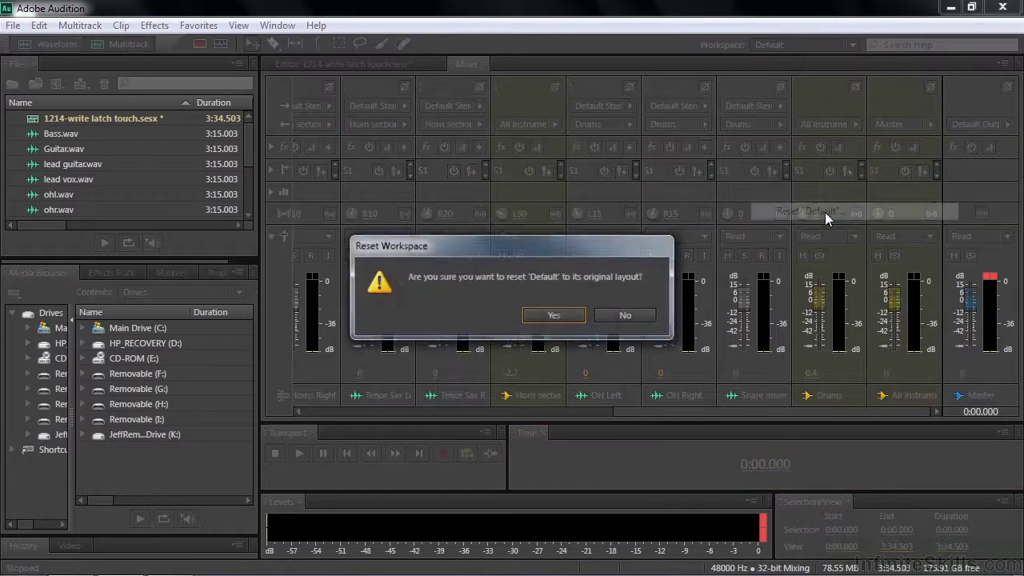
{"action": "left_click", "coordinate": [558, 328]}
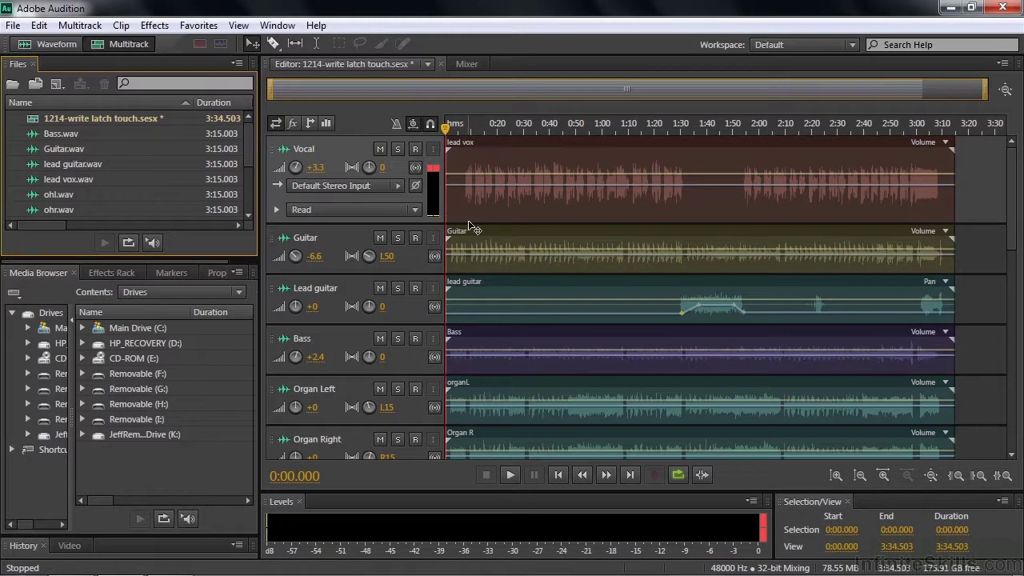
Step: Enlarge the multitrack timeline and scroll the Mixer to show Vocal through Organ Right
{"action": "left_click_drag", "start_coordinate": [264, 66], "coordinate": [92, 153]}
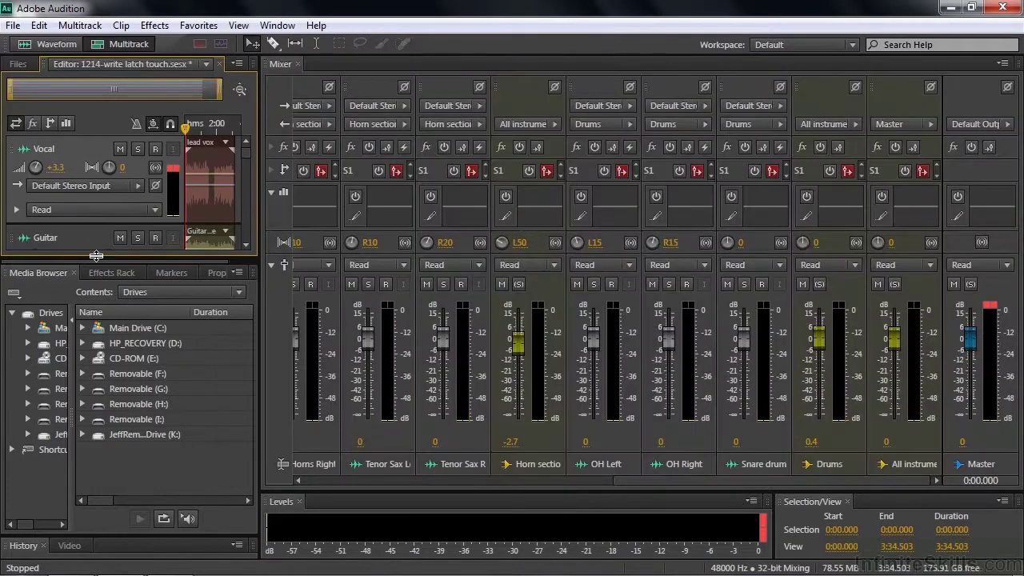
{"action": "left_click_drag", "start_coordinate": [96, 255], "coordinate": [92, 517]}
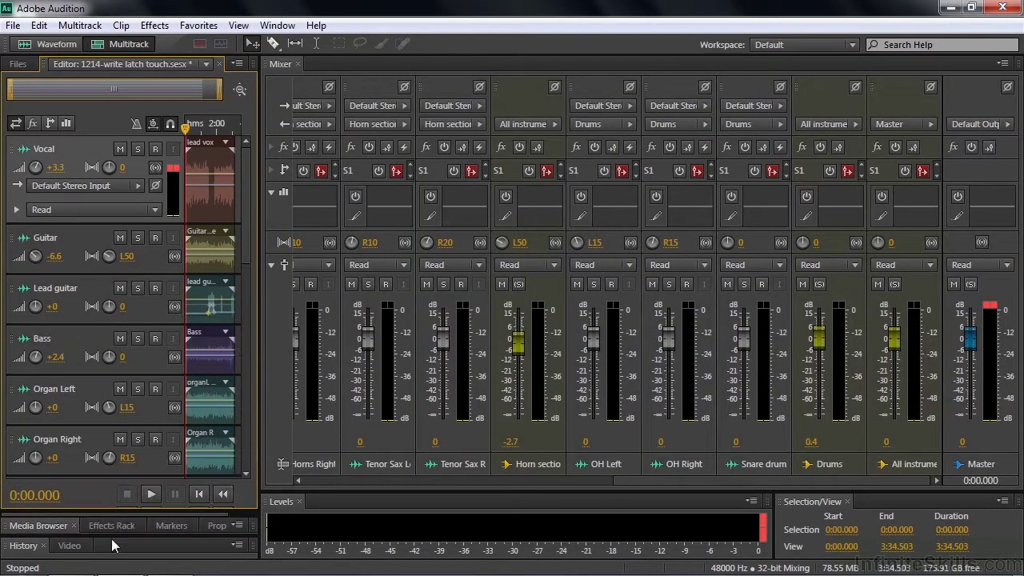
{"action": "left_click_drag", "start_coordinate": [261, 379], "coordinate": [445, 377]}
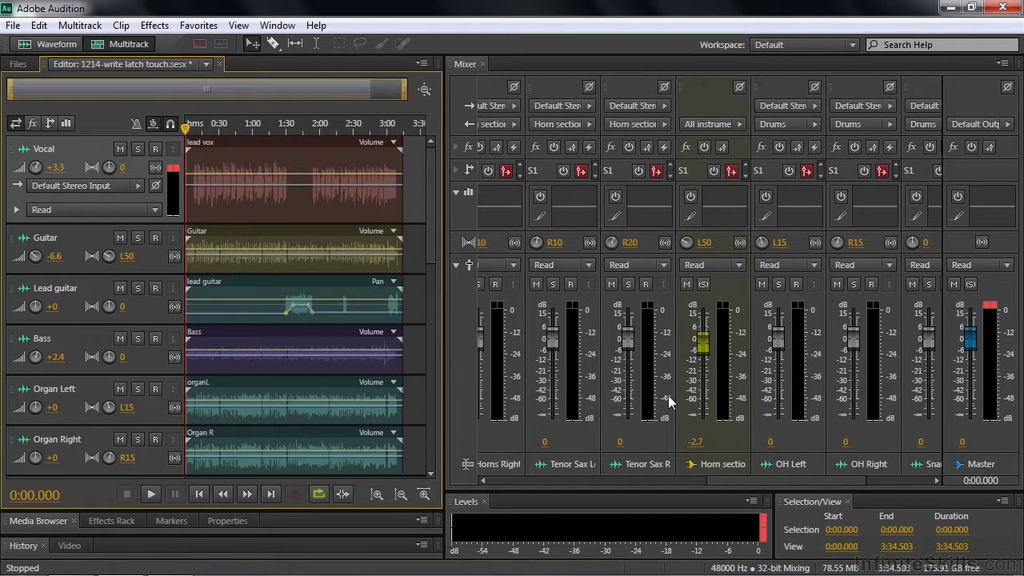
{"action": "left_click_drag", "start_coordinate": [760, 482], "coordinate": [501, 495]}
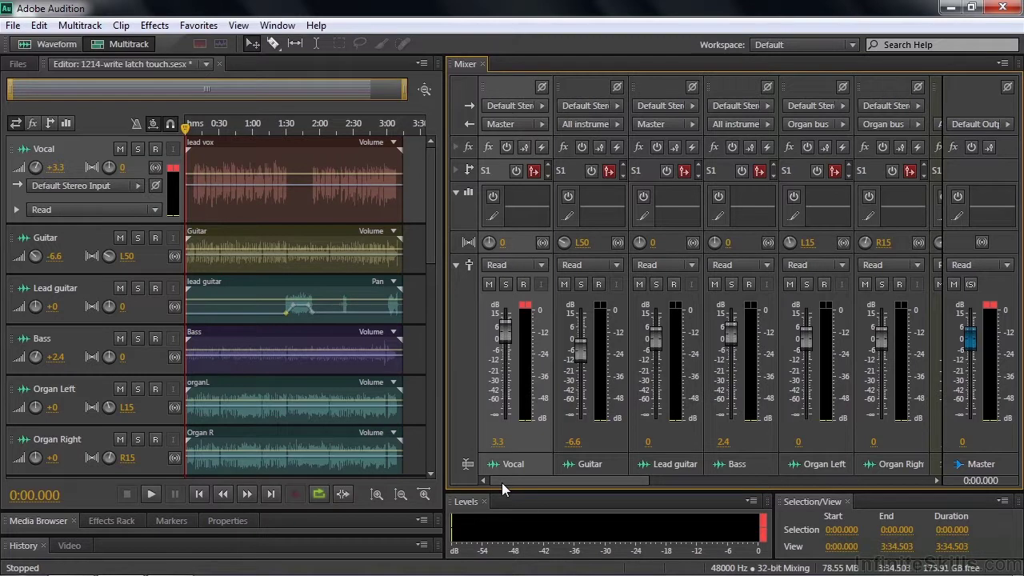
Step: Switch the Vocal strip's automation mode from Read to Write
{"action": "left_click", "coordinate": [541, 265]}
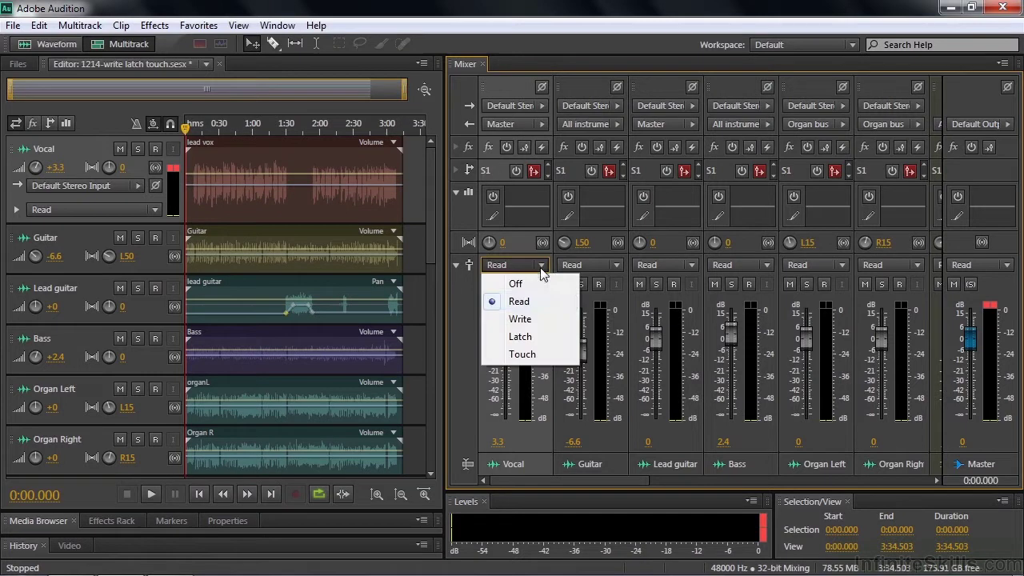
{"action": "left_click", "coordinate": [534, 321]}
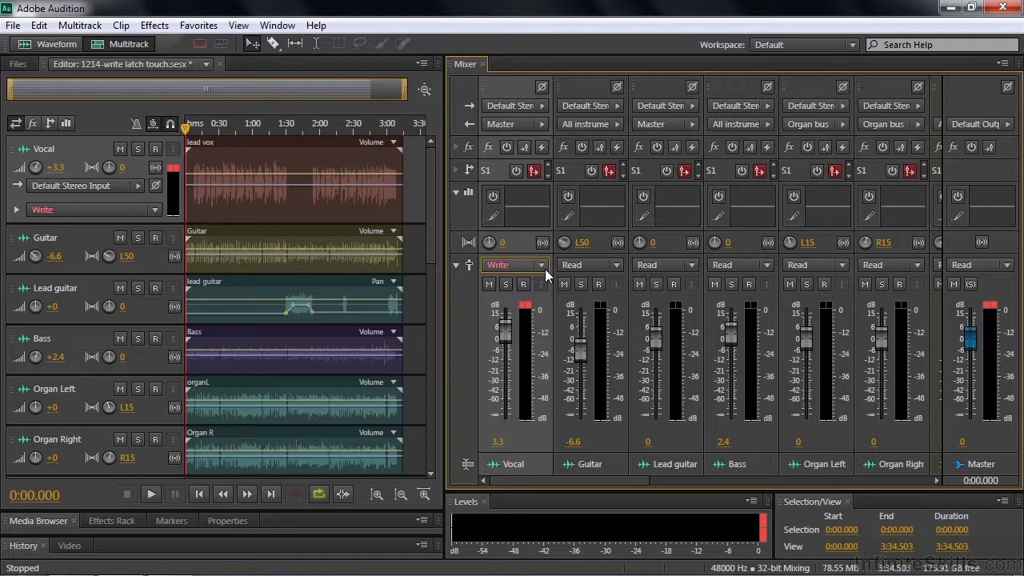
Step: Solo the Vocal track and make sure its automation mode is Write
{"action": "left_click", "coordinate": [140, 148]}
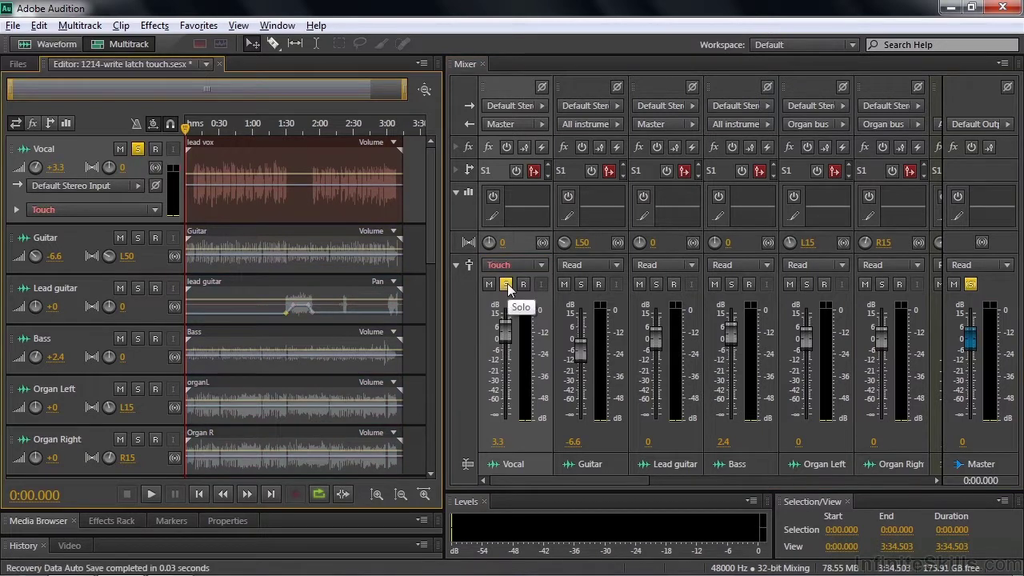
{"action": "key", "text": "space"}
{"action": "key", "text": "space"}
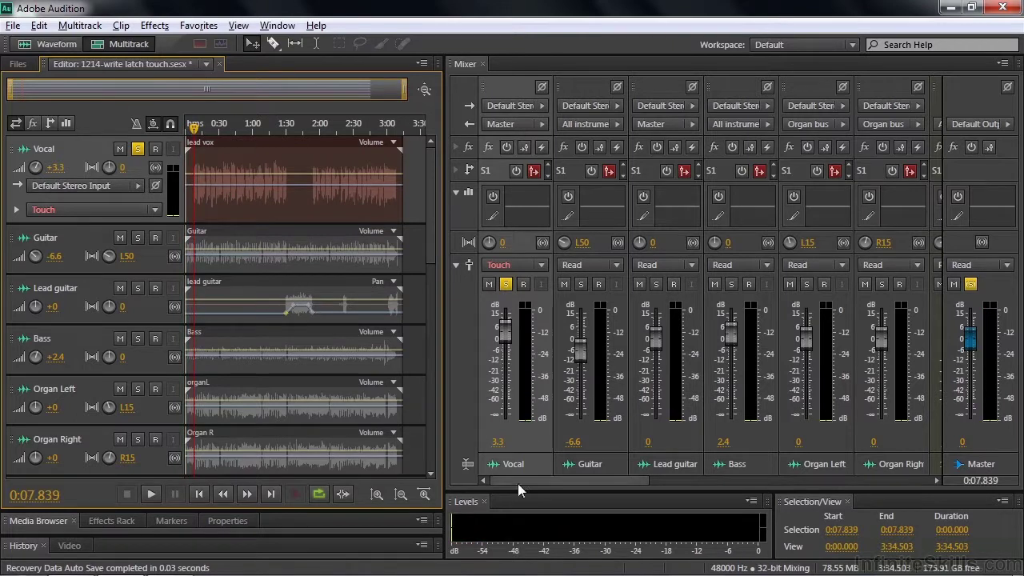
{"action": "left_click", "coordinate": [541, 265]}
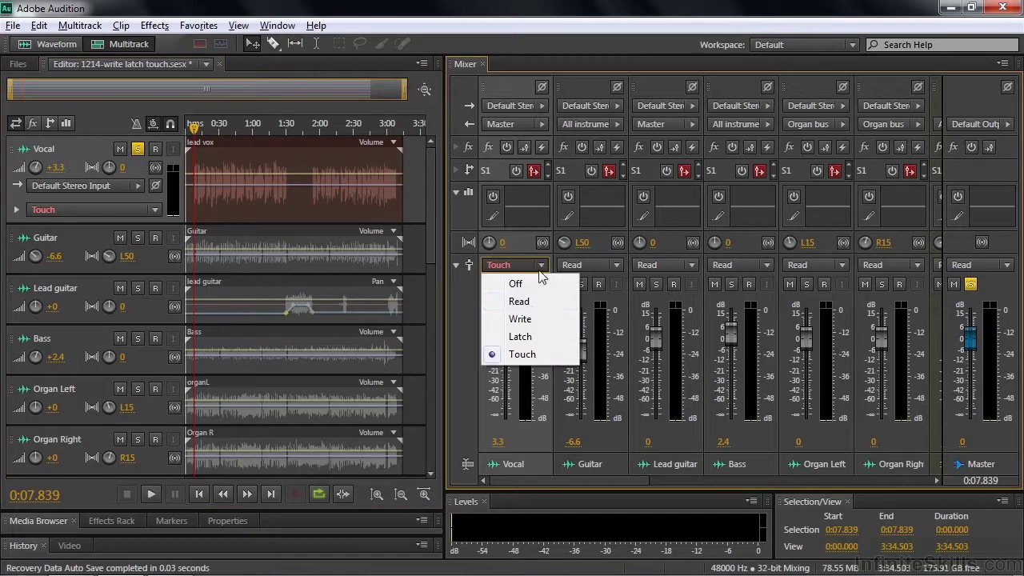
{"action": "left_click", "coordinate": [524, 319]}
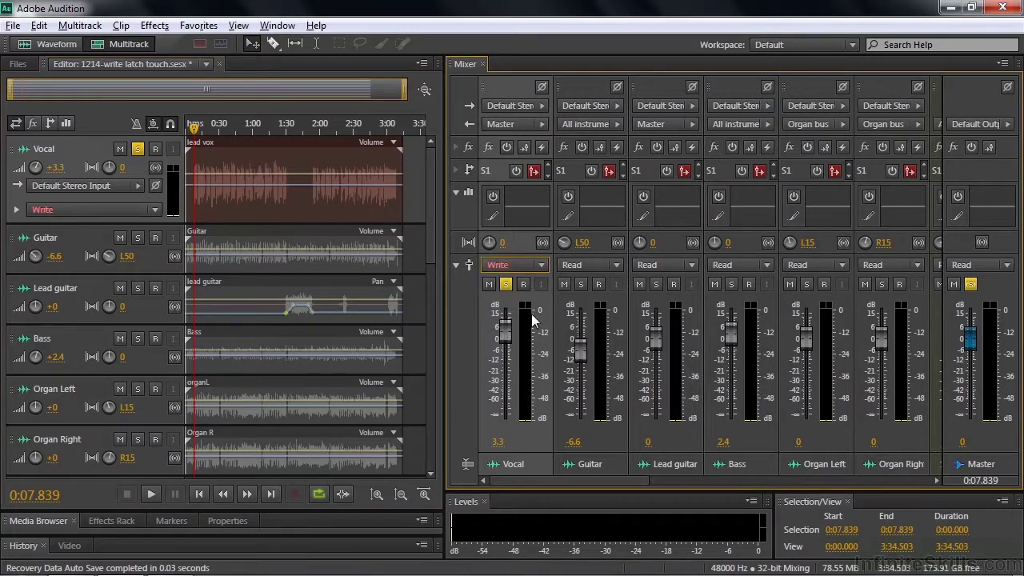
Step: While playing, write a Vocal fader dip to about -31 dB and back up to +2.9 dB
{"action": "key", "text": "space"}
{"action": "left_click_drag", "start_coordinate": [504, 331], "coordinate": [503, 382]}
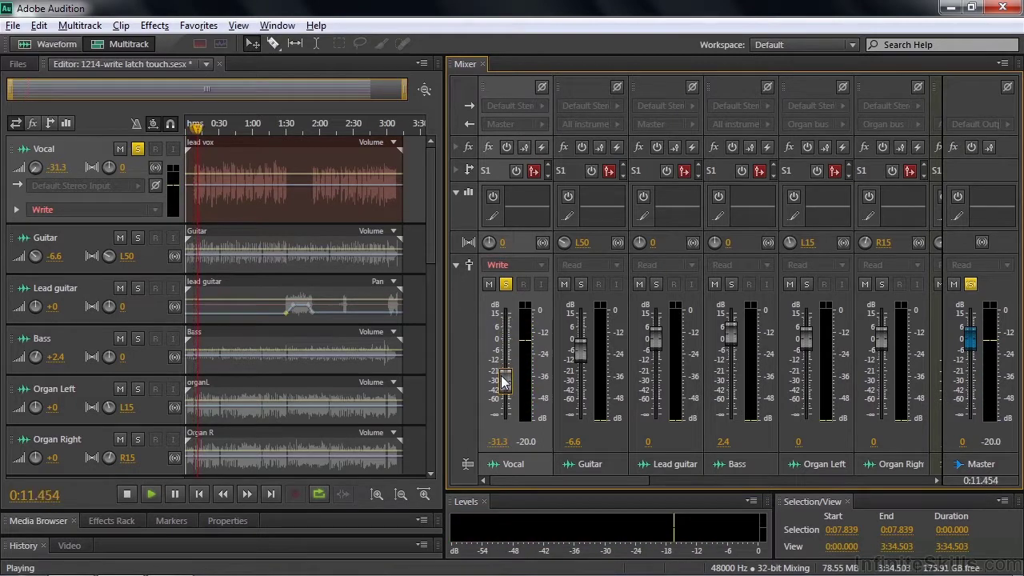
{"action": "mouse_move", "coordinate": [504, 382]}
{"action": "left_mouse_down"}
{"action": "mouse_move", "coordinate": [500, 320]}
{"action": "mouse_move", "coordinate": [502, 385]}
{"action": "mouse_move", "coordinate": [512, 305]}
{"action": "mouse_move", "coordinate": [513, 323]}
{"action": "left_mouse_up"}
Step: Stop playback, expand the Vocal automation lane and add a lowered keyframe on its envelope
{"action": "key", "text": "space"}
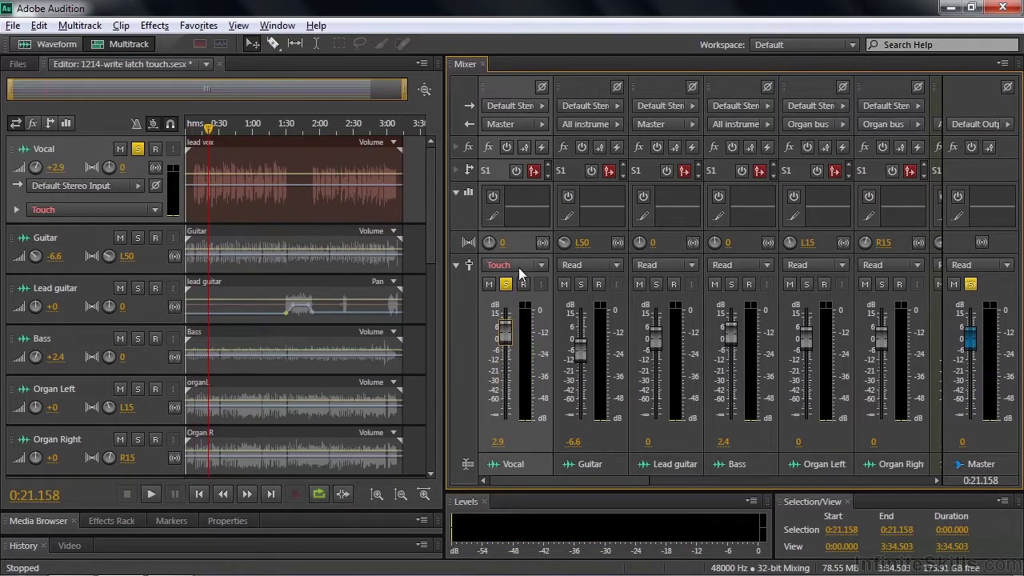
{"action": "left_click", "coordinate": [16, 211]}
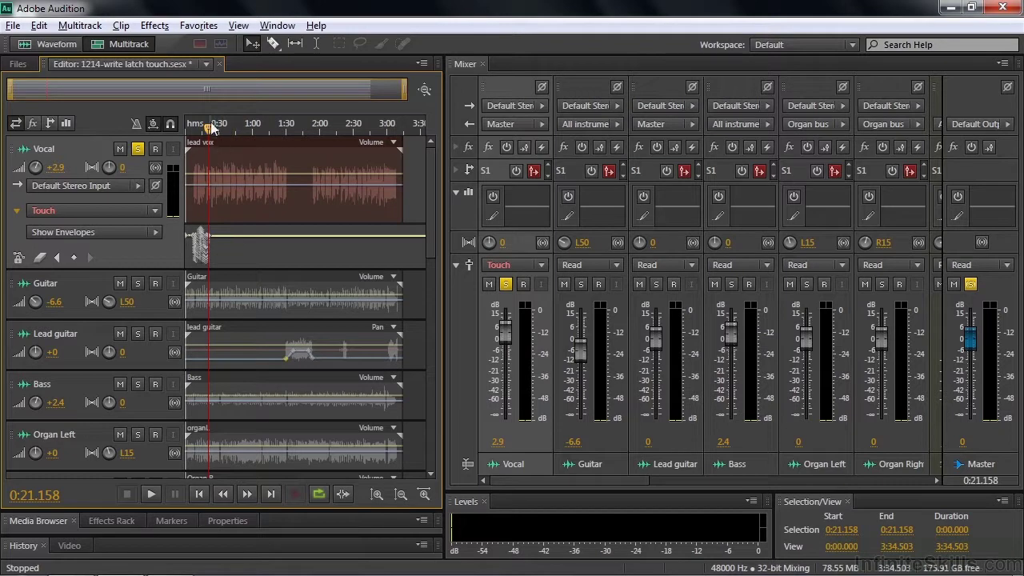
{"action": "scroll", "coordinate": [183, 128], "scroll_direction": "up", "scroll_amount": 5}
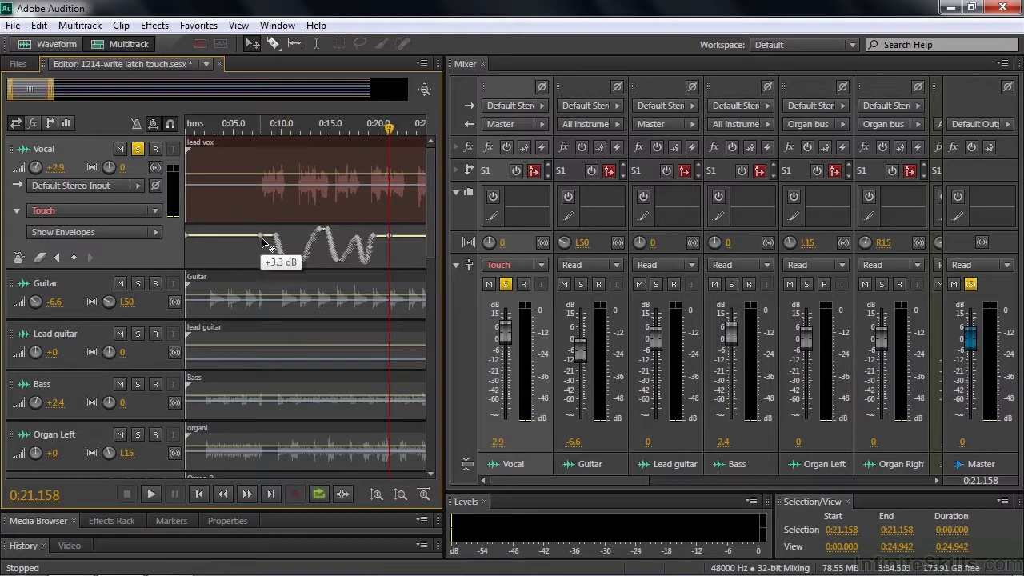
{"action": "left_click", "coordinate": [274, 240]}
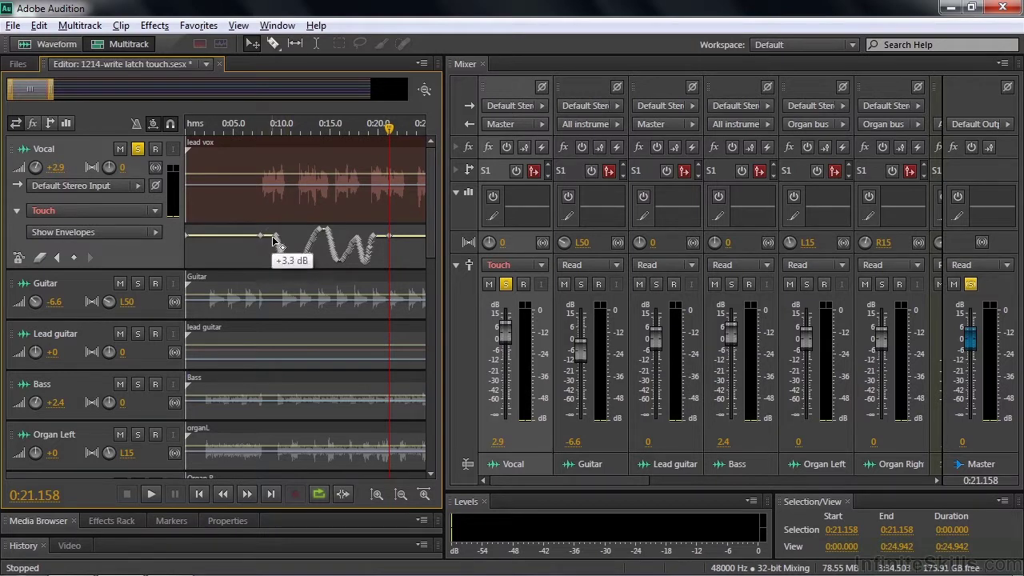
{"action": "left_click_drag", "start_coordinate": [273, 240], "coordinate": [281, 259]}
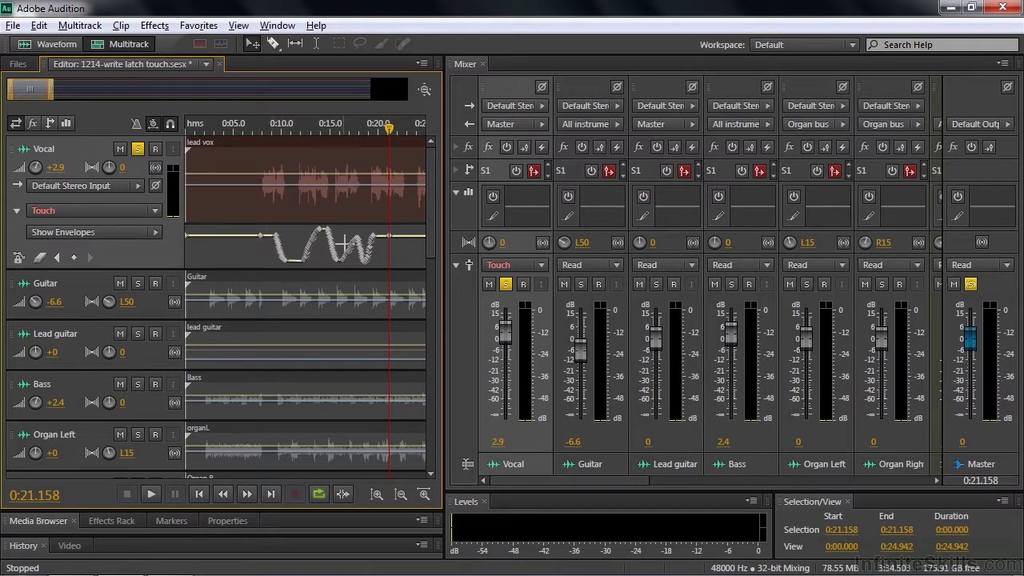
Step: Add a Vocal keyframe and write Touch-mode fader dips during playback, stopping at 0:41.447
{"action": "left_click", "coordinate": [389, 236]}
{"action": "left_click_drag", "start_coordinate": [504, 329], "coordinate": [504, 382]}
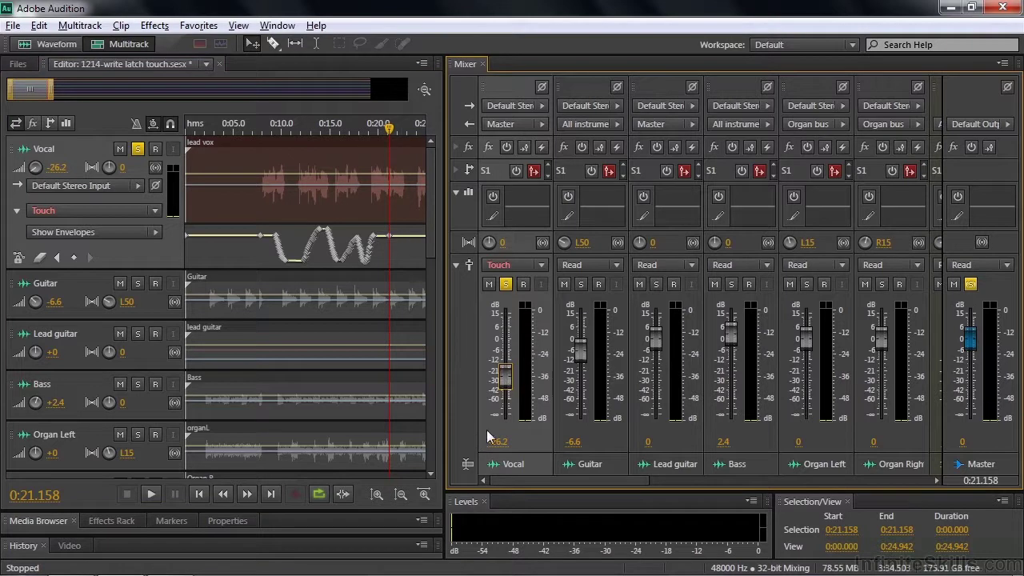
{"action": "key", "text": "space"}
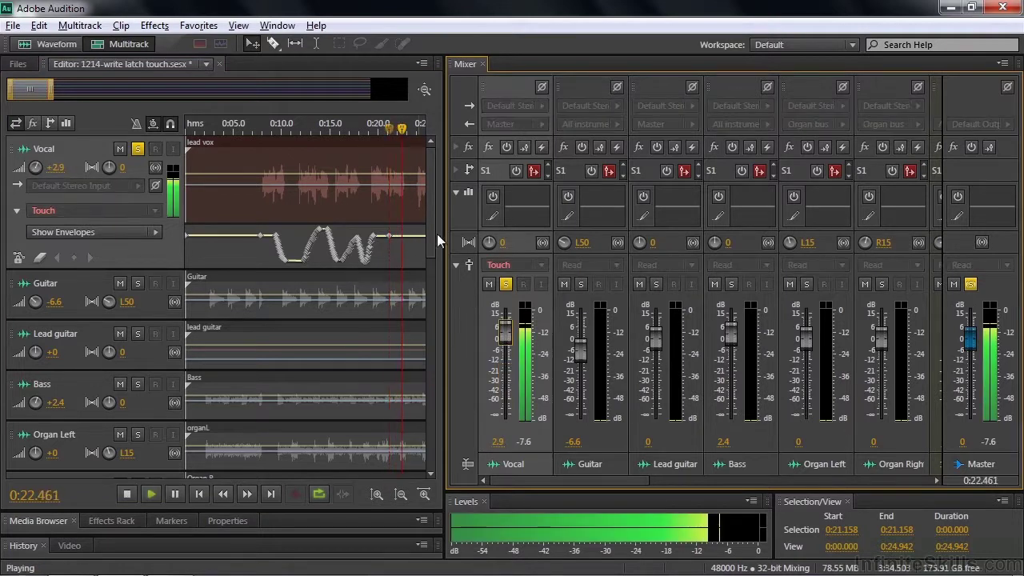
{"action": "left_click_drag", "start_coordinate": [504, 328], "coordinate": [497, 406]}
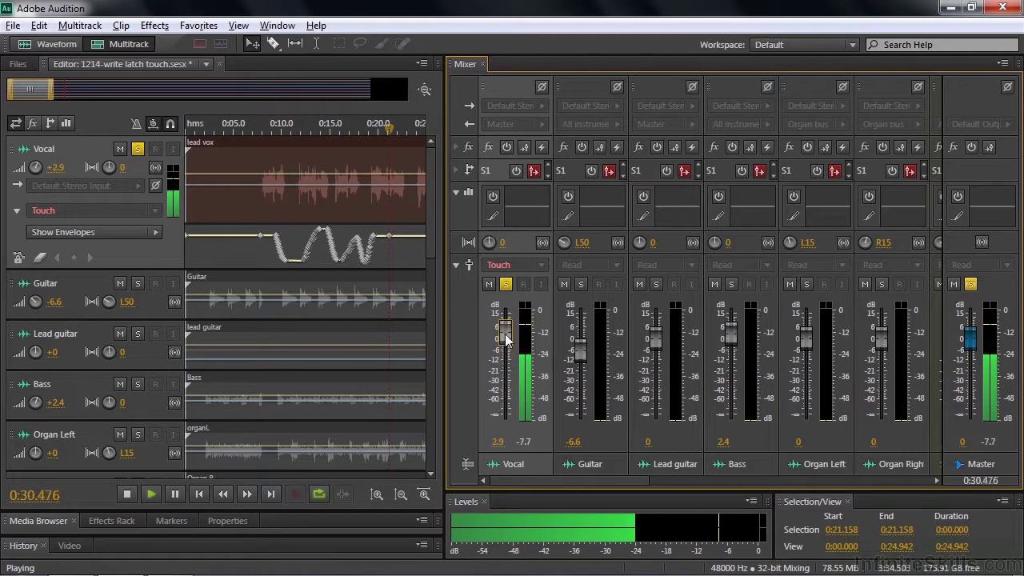
{"action": "mouse_move", "coordinate": [506, 339]}
{"action": "left_mouse_down"}
{"action": "mouse_move", "coordinate": [509, 320]}
{"action": "mouse_move", "coordinate": [507, 396]}
{"action": "left_mouse_up"}
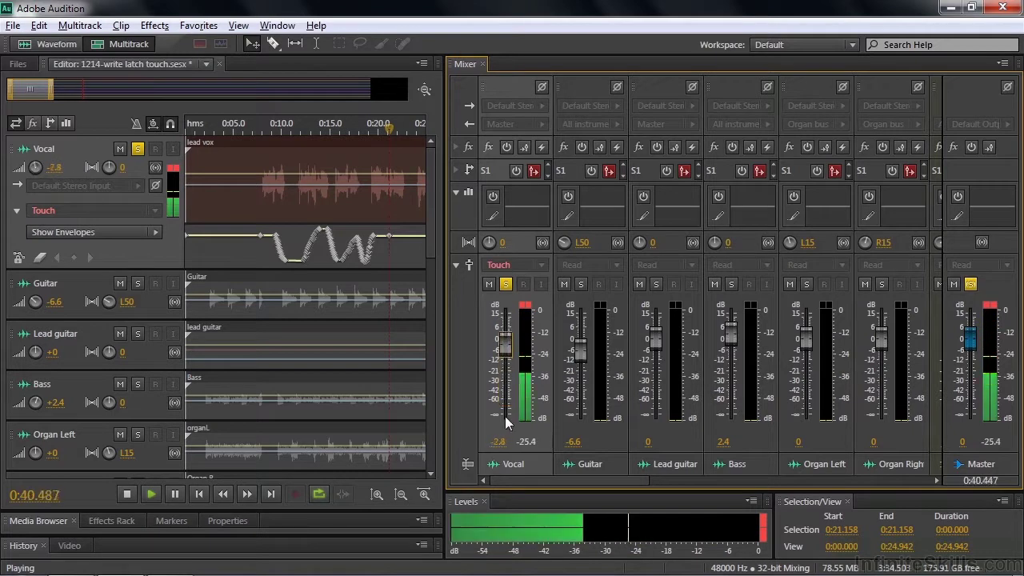
{"action": "key", "text": "space"}
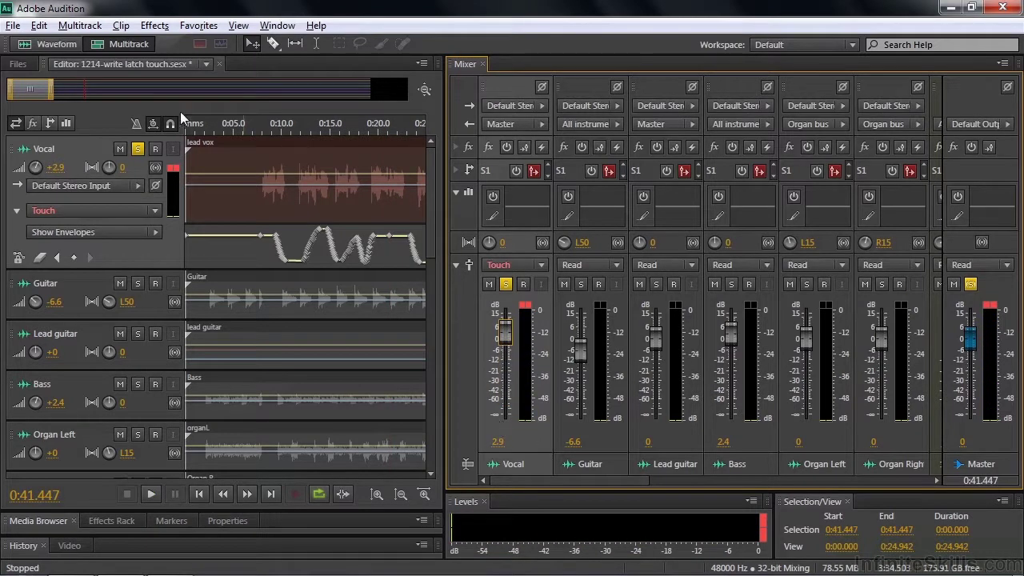
{"action": "left_click_drag", "start_coordinate": [32, 89], "coordinate": [58, 91]}
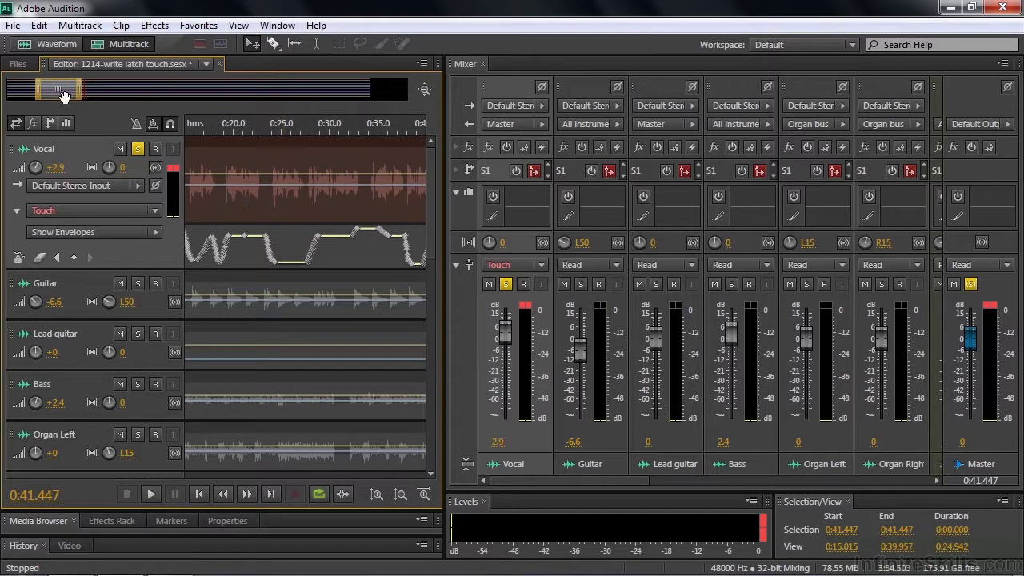
{"action": "left_click_drag", "start_coordinate": [58, 91], "coordinate": [78, 94]}
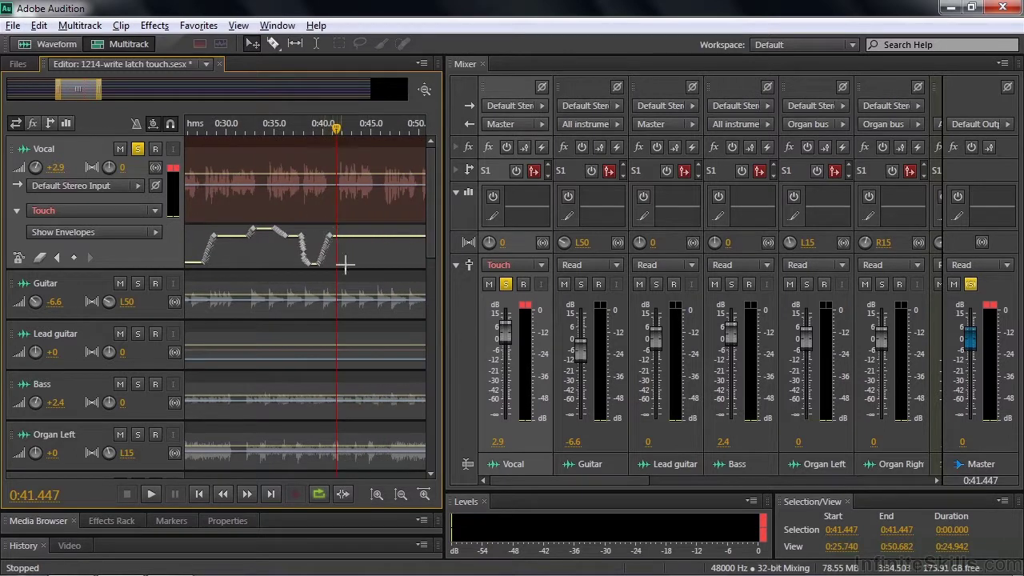
Step: Switch Vocal automation to Latch and move the playhead to about 0:45
{"action": "left_click", "coordinate": [537, 265]}
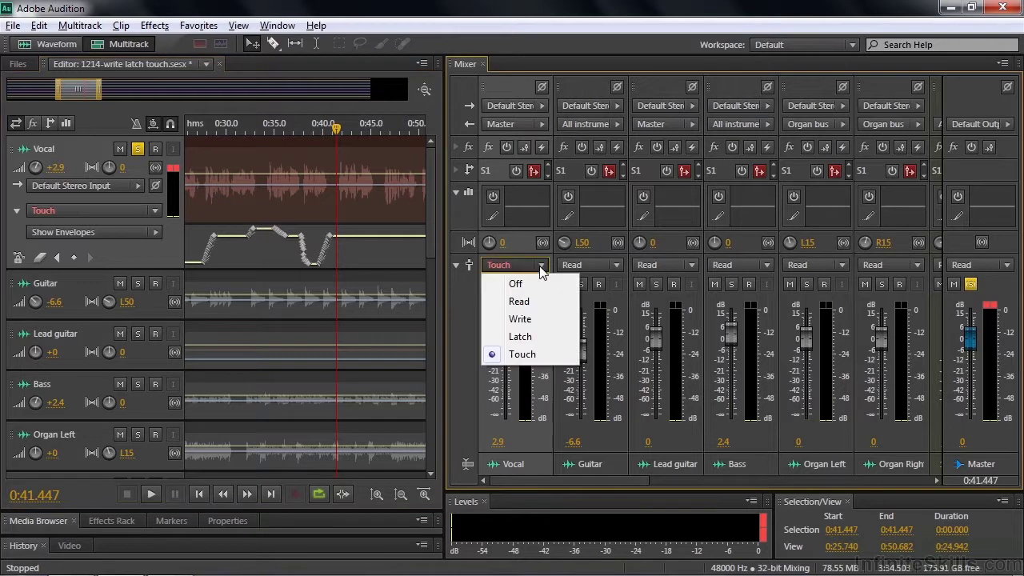
{"action": "left_click", "coordinate": [517, 337]}
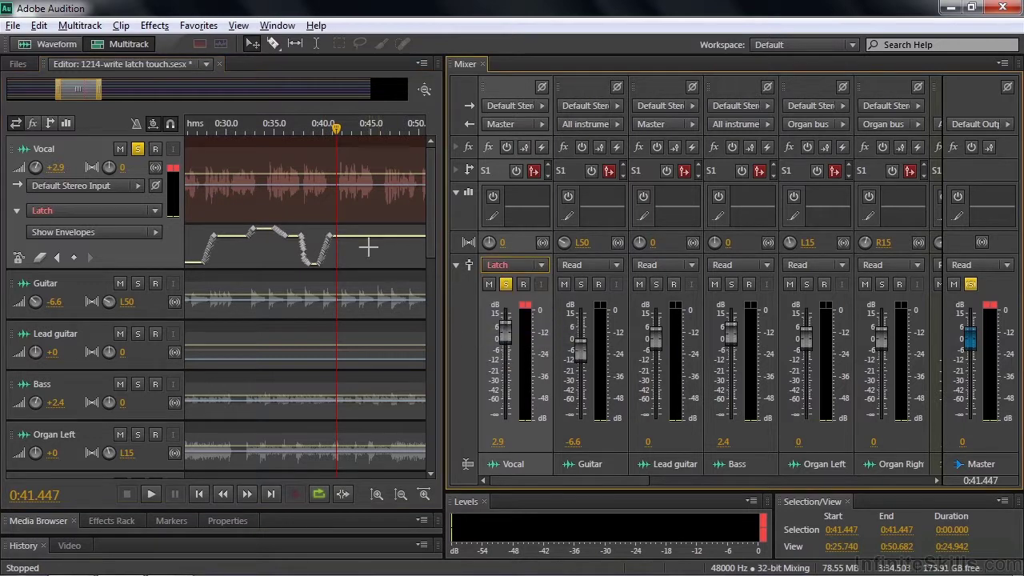
{"action": "left_click", "coordinate": [337, 131]}
{"action": "left_click_drag", "start_coordinate": [337, 131], "coordinate": [371, 132]}
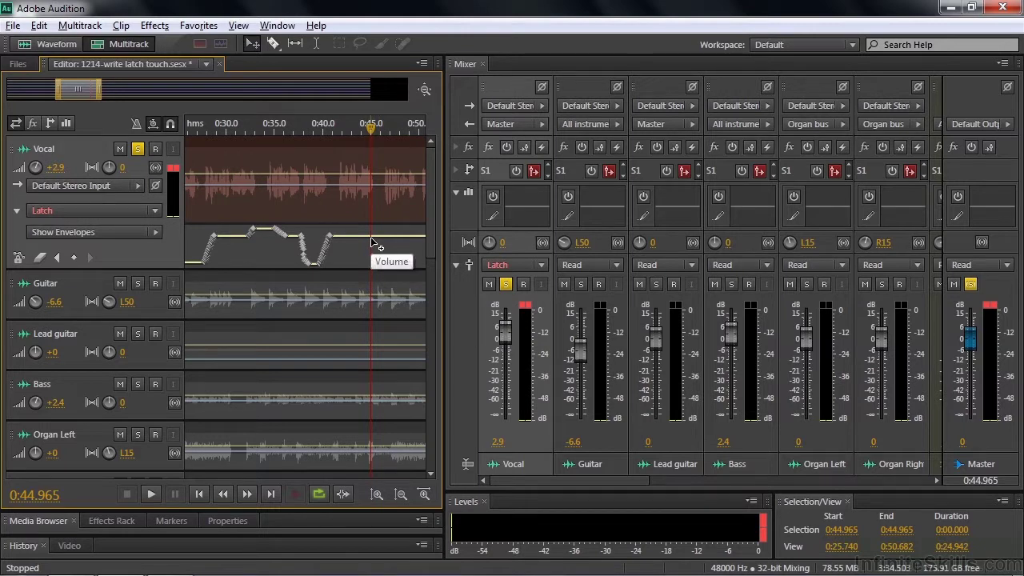
Step: Record a Latch-mode Vocal drop held at -27.8 dB, then zoom out to view the envelope
{"action": "key", "text": "space"}
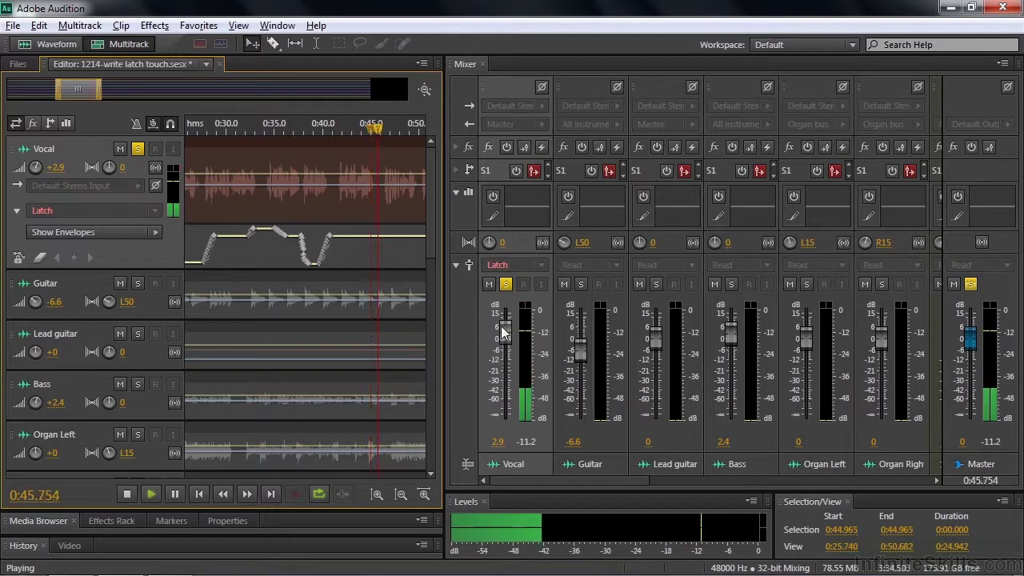
{"action": "left_click_drag", "start_coordinate": [507, 329], "coordinate": [504, 375]}
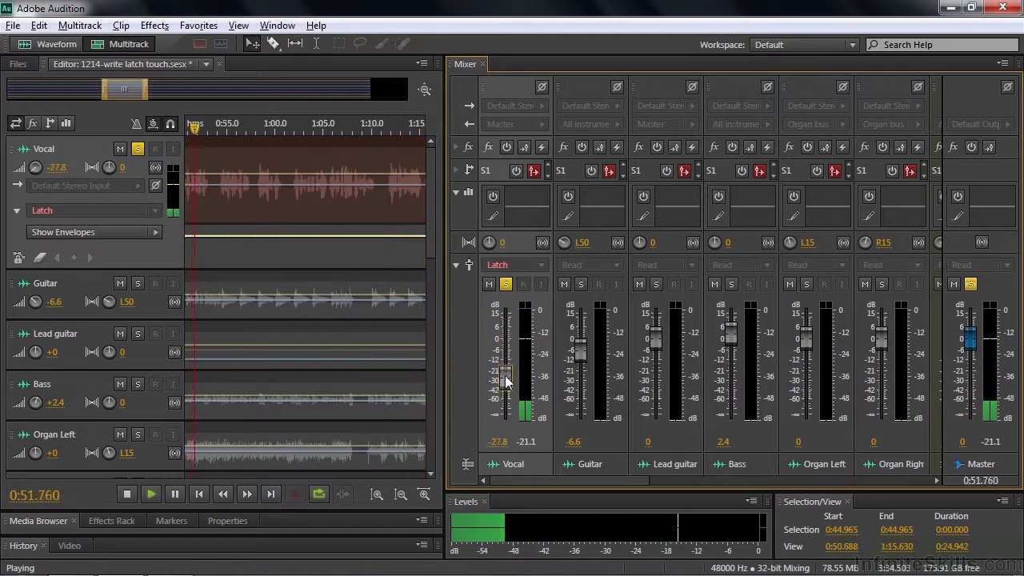
{"action": "key", "text": "space"}
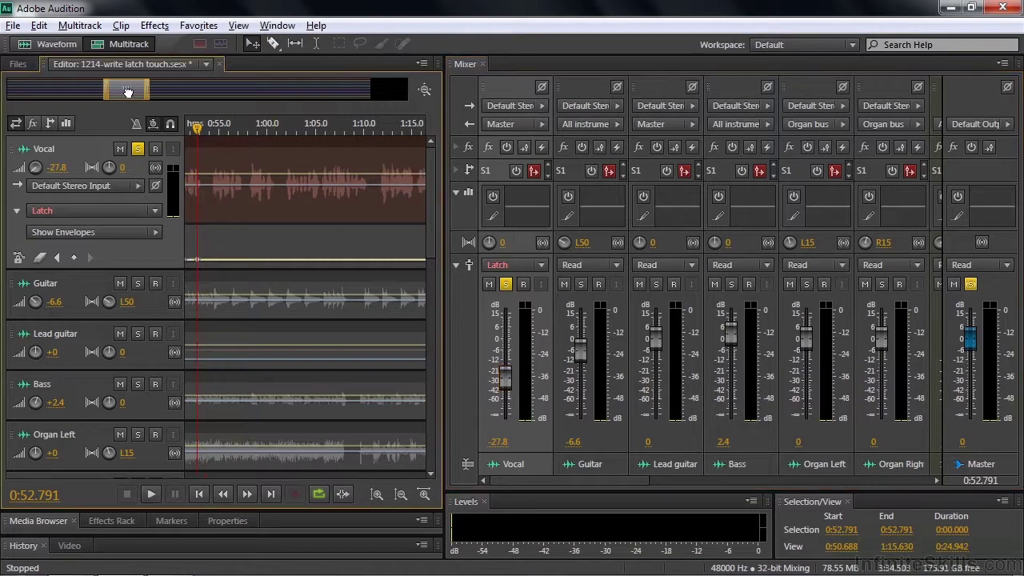
{"action": "left_click_drag", "start_coordinate": [114, 83], "coordinate": [100, 92]}
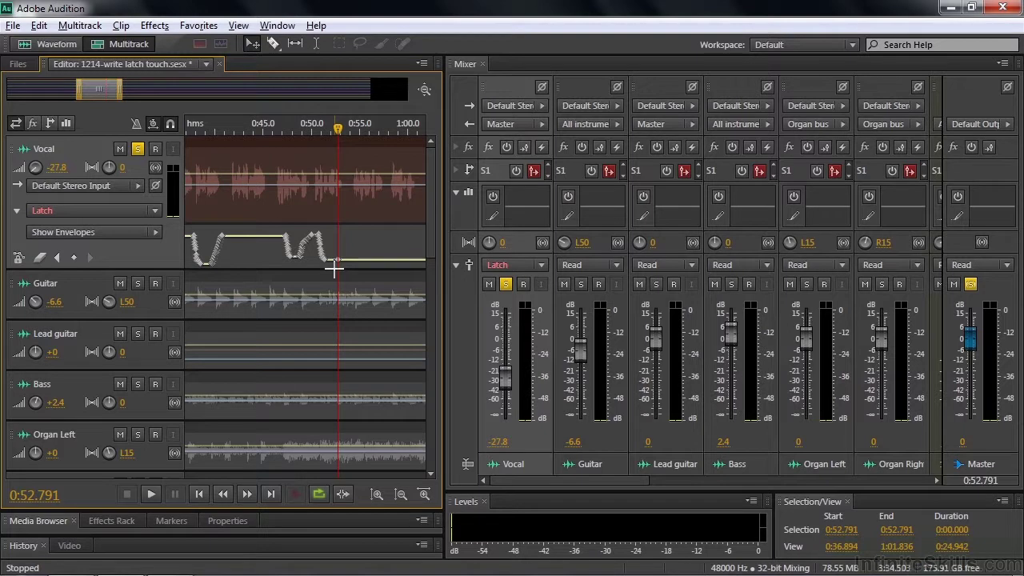
{"action": "mouse_move", "coordinate": [121, 89]}
{"action": "left_mouse_down"}
{"action": "mouse_move", "coordinate": [137, 90]}
{"action": "mouse_move", "coordinate": [49, 94]}
{"action": "left_mouse_up"}
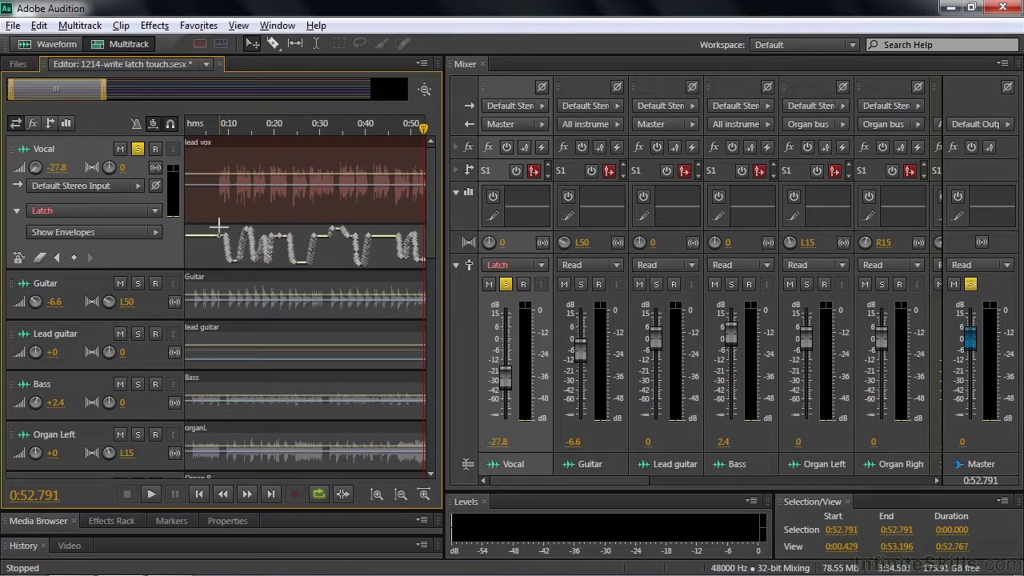
Step: Set the Multitrack automation keyframe minimum time to 200 ms in Preferences
{"action": "left_click", "coordinate": [38, 25]}
{"action": "mouse_move", "coordinate": [78, 552]}
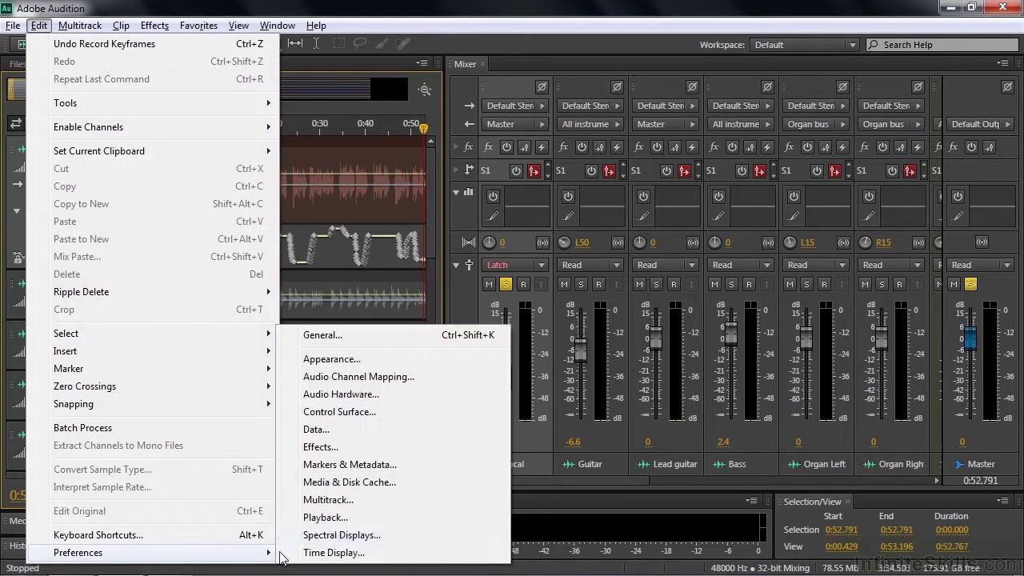
{"action": "left_click", "coordinate": [350, 501]}
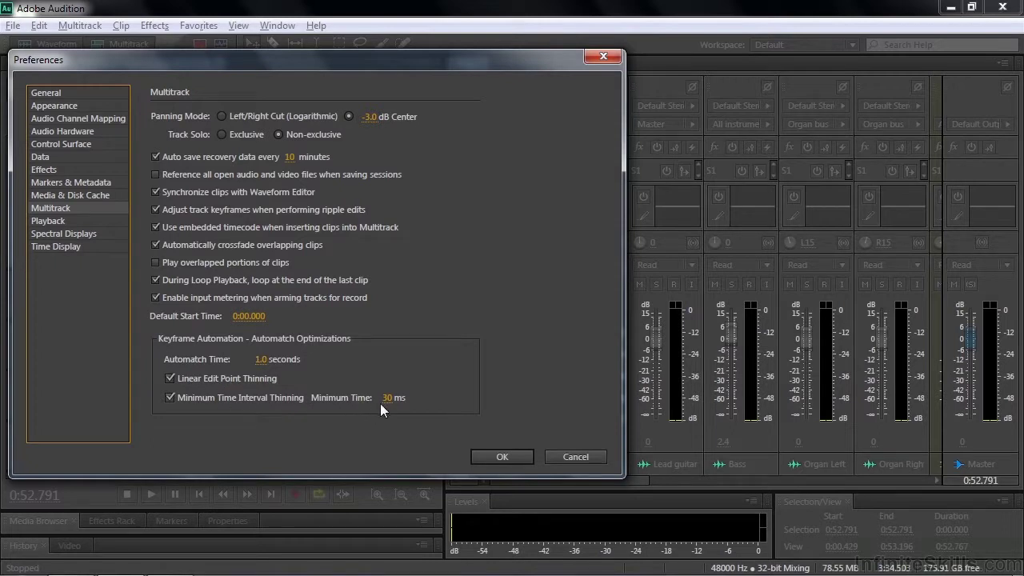
{"action": "left_click_drag", "start_coordinate": [386, 404], "coordinate": [384, 404]}
{"action": "left_click", "coordinate": [386, 404]}
{"action": "type", "text": "200"}
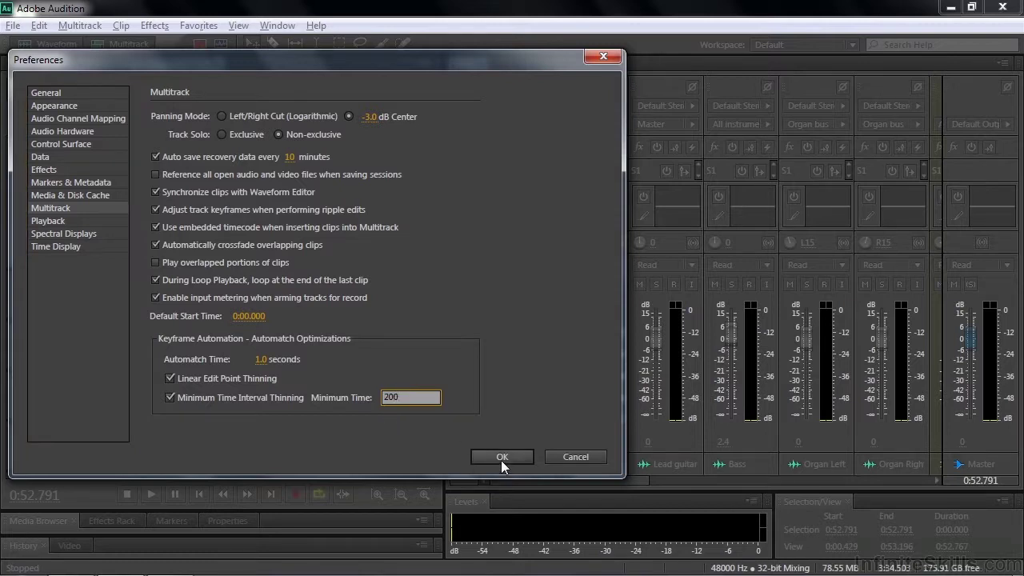
{"action": "left_click", "coordinate": [501, 460]}
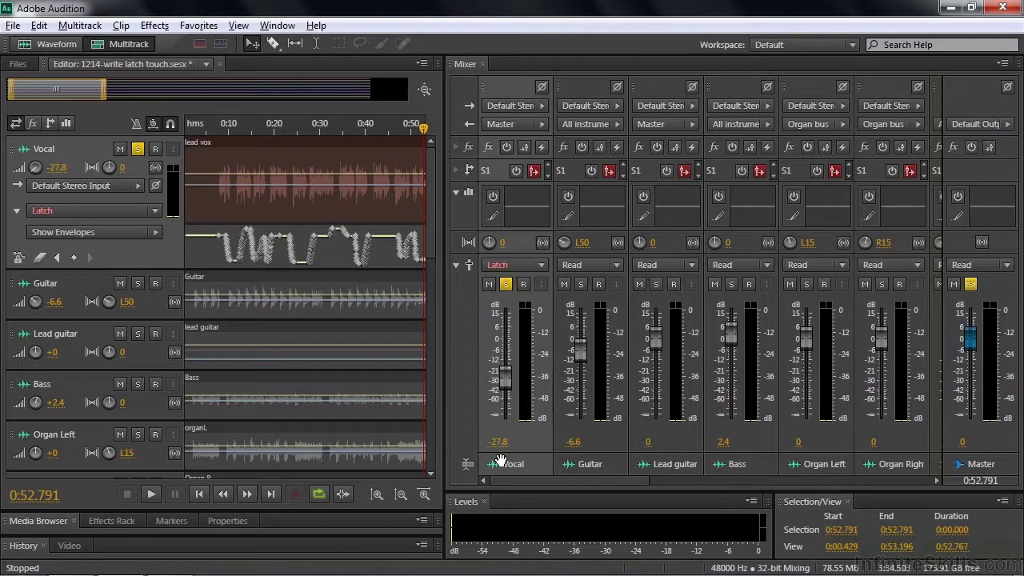
Step: Latch-record a Vocal volume ride starting near 0:58, ending at -20 dB
{"action": "left_click_drag", "start_coordinate": [57, 91], "coordinate": [117, 92]}
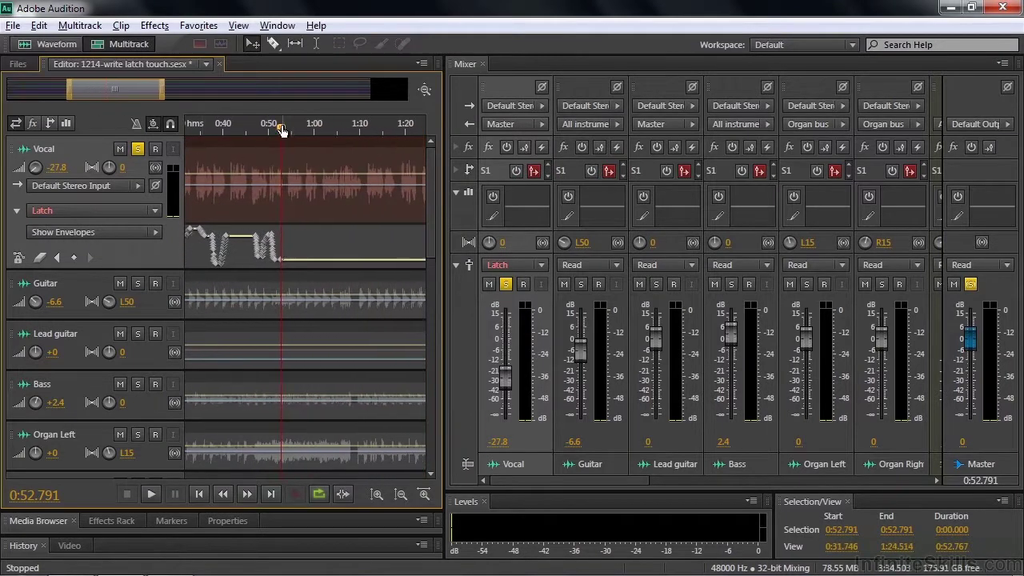
{"action": "left_click_drag", "start_coordinate": [281, 128], "coordinate": [305, 128]}
{"action": "key", "text": "space"}
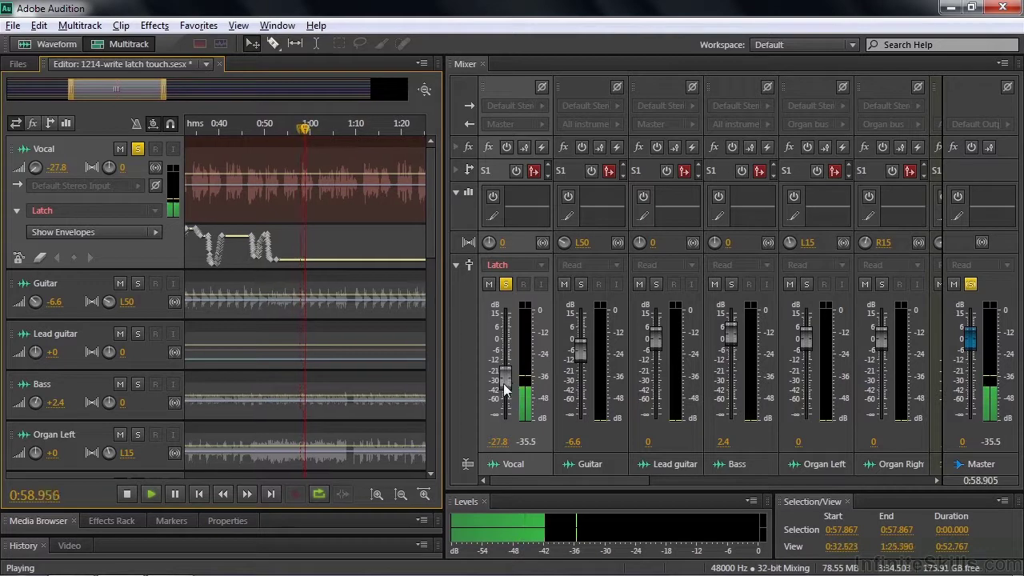
{"action": "left_click_drag", "start_coordinate": [504, 376], "coordinate": [512, 330]}
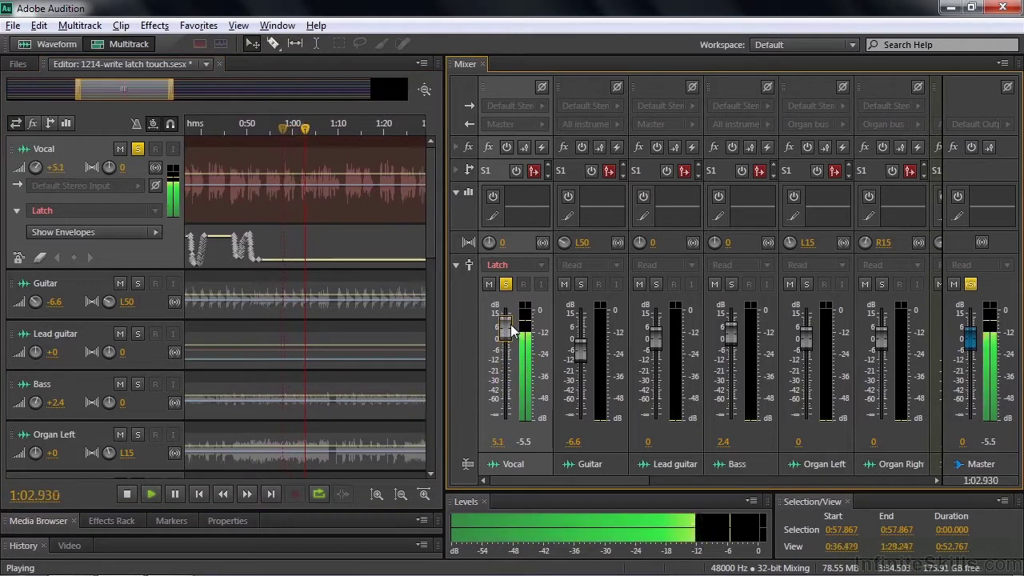
{"action": "mouse_move", "coordinate": [515, 334]}
{"action": "left_mouse_down"}
{"action": "mouse_move", "coordinate": [509, 368]}
{"action": "mouse_move", "coordinate": [510, 339]}
{"action": "left_mouse_up"}
{"action": "key", "text": "space"}
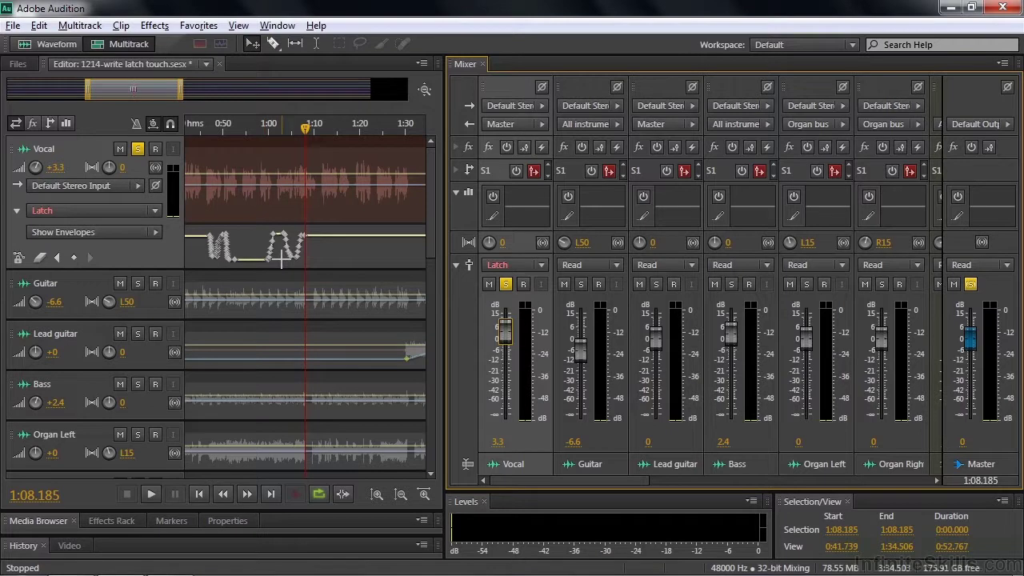
Step: Replay the new Vocal automation from about 0:59 to check it
{"action": "left_click_drag", "start_coordinate": [305, 126], "coordinate": [269, 145]}
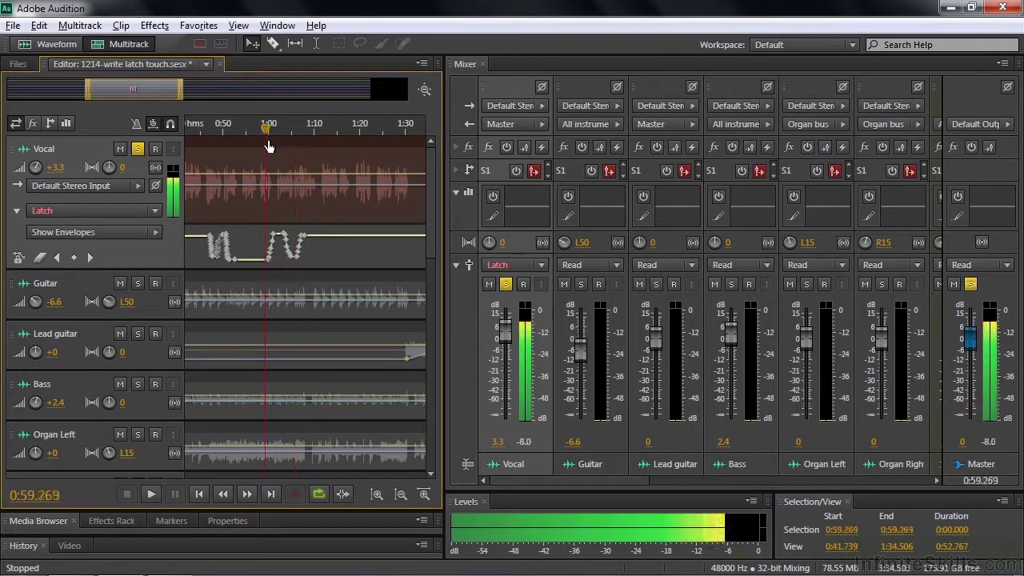
{"action": "key", "text": "space"}
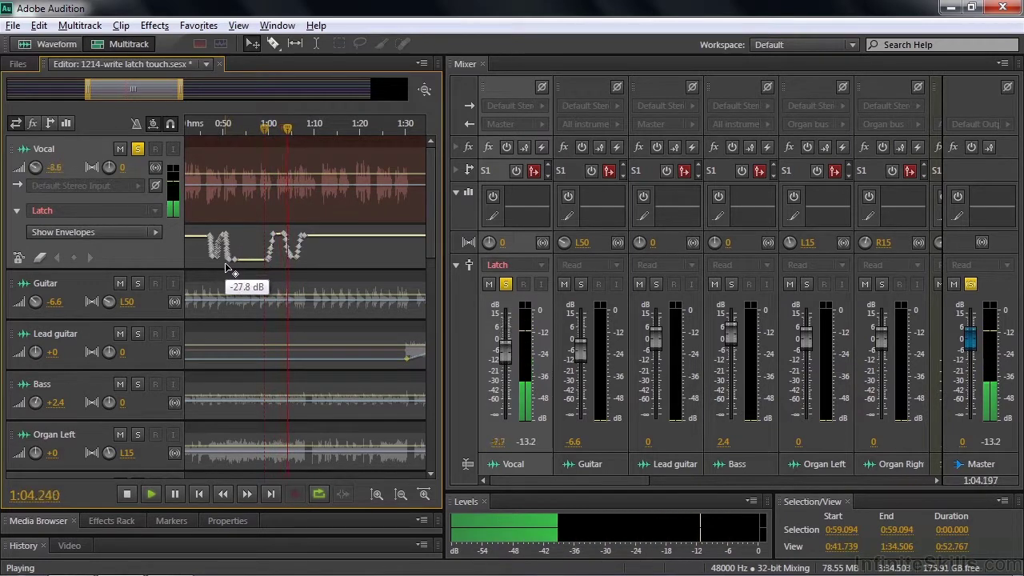
{"action": "key", "text": "space"}
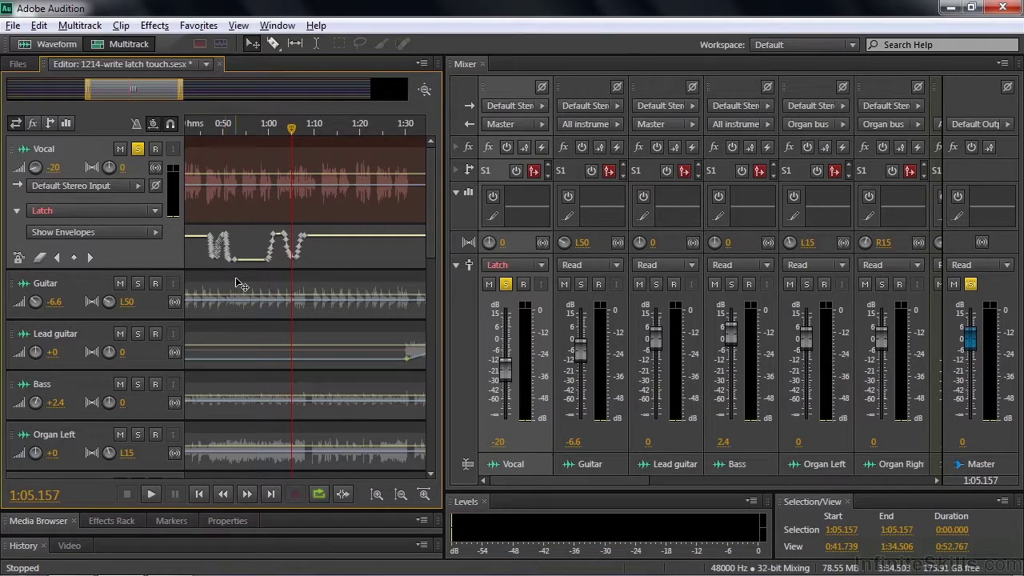
Step: Delete the last two groups of written Vocal volume keyframes between 0:30 and 1:30
{"action": "left_click_drag", "start_coordinate": [87, 89], "coordinate": [6, 95]}
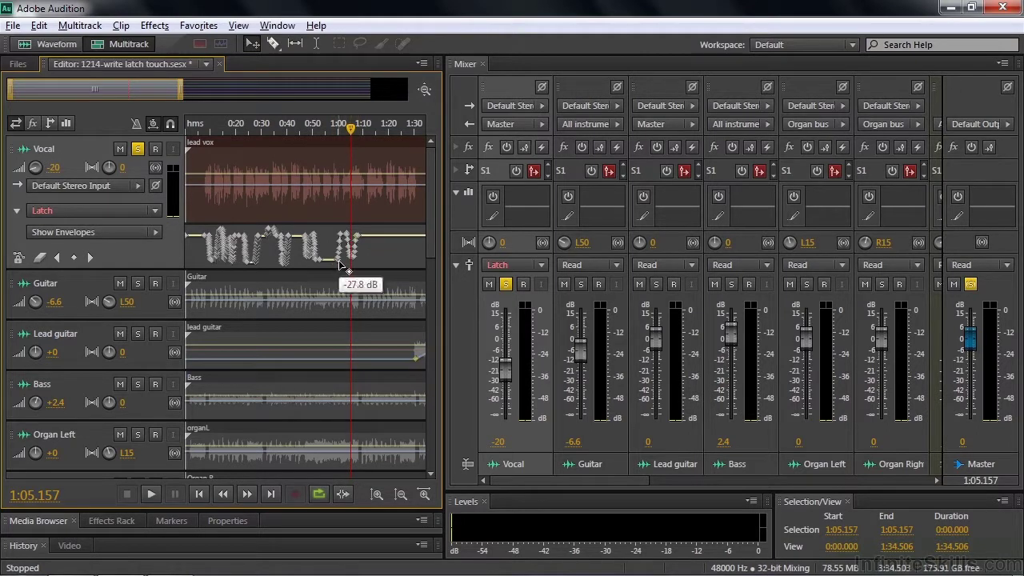
{"action": "left_click", "coordinate": [339, 260]}
{"action": "key", "text": "Delete"}
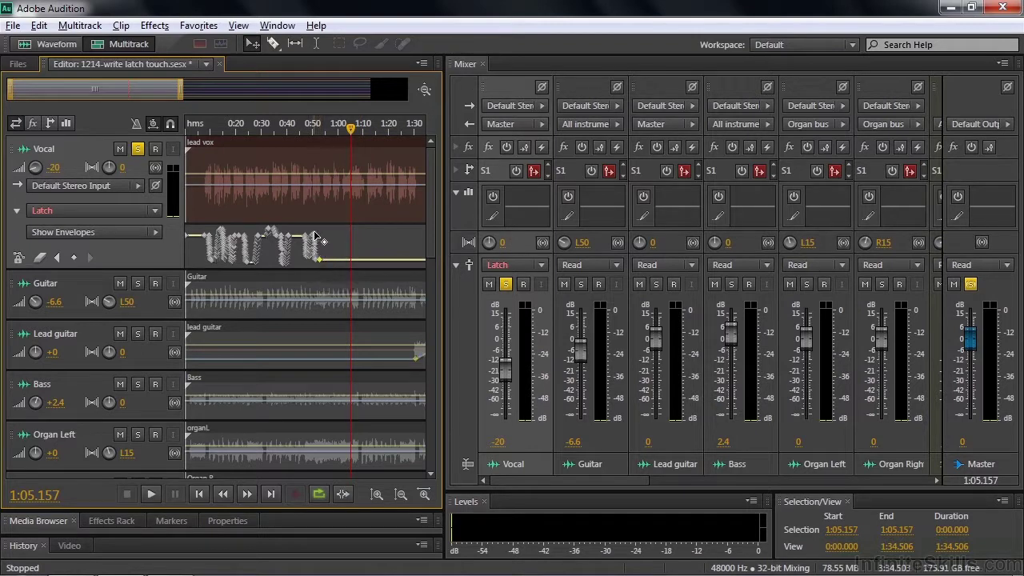
{"action": "left_click", "coordinate": [316, 237]}
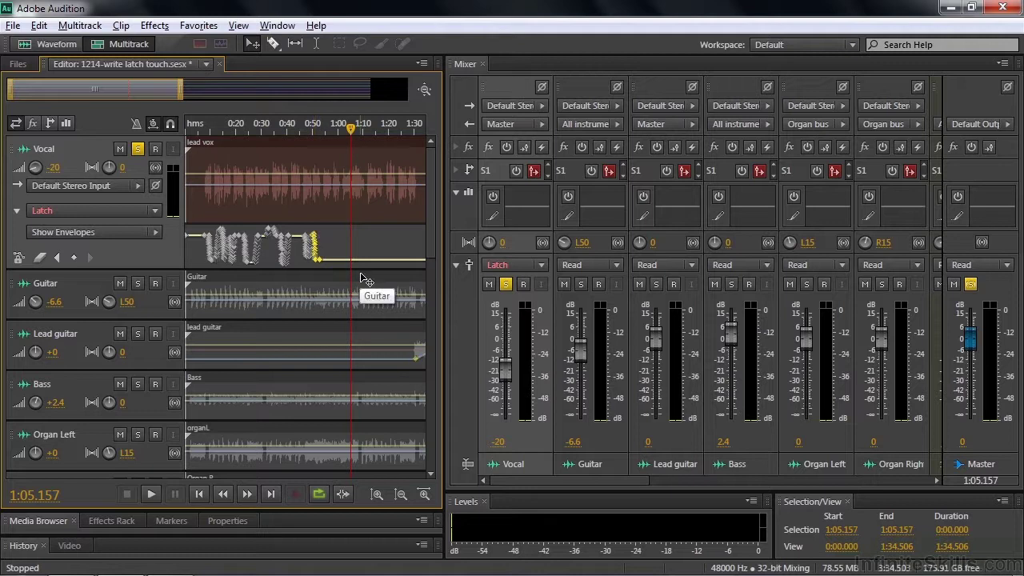
{"action": "key", "text": "Delete"}
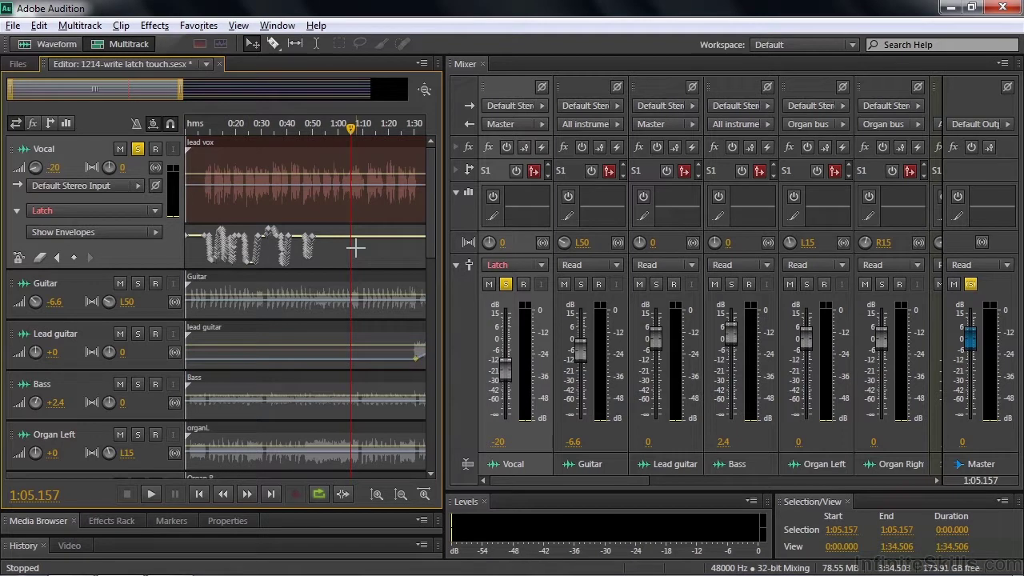
Step: Test Protect keyframes with a fader move, then clear all Vocal volume keyframes
{"action": "left_click", "coordinate": [18, 257]}
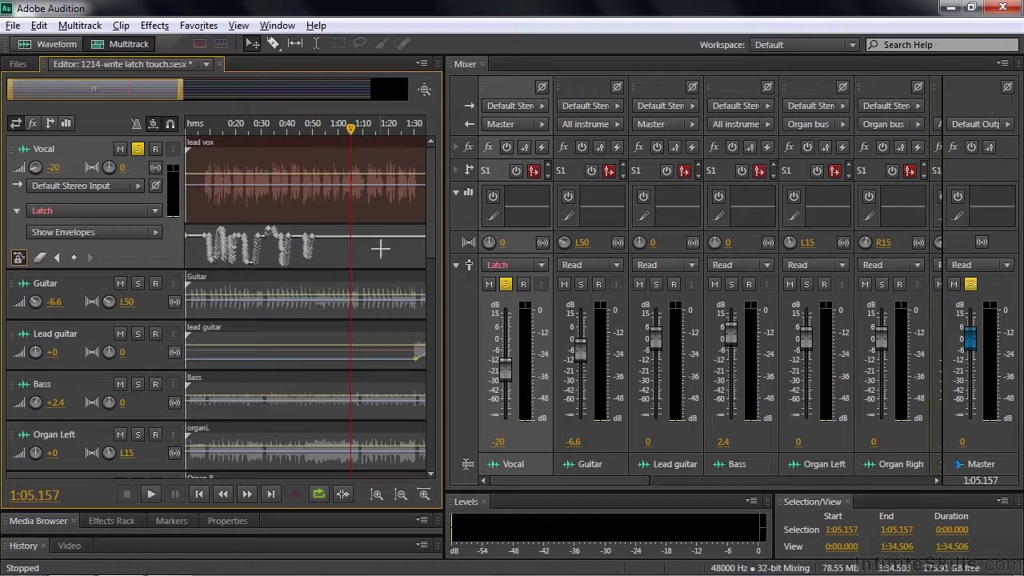
{"action": "key", "text": "space"}
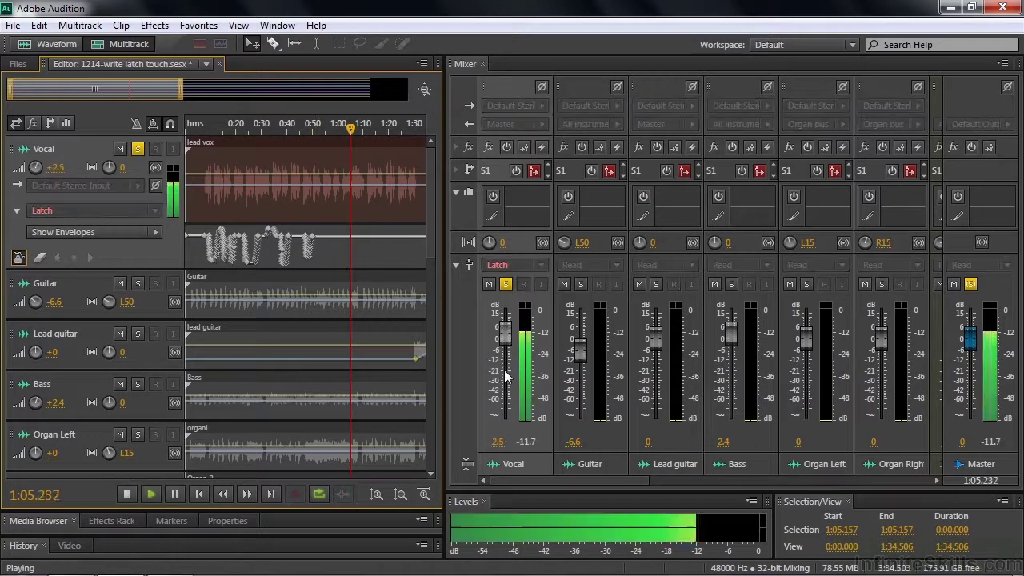
{"action": "mouse_move", "coordinate": [505, 376]}
{"action": "left_mouse_down"}
{"action": "mouse_move", "coordinate": [503, 389]}
{"action": "mouse_move", "coordinate": [512, 388]}
{"action": "left_mouse_up"}
{"action": "key", "text": "space"}
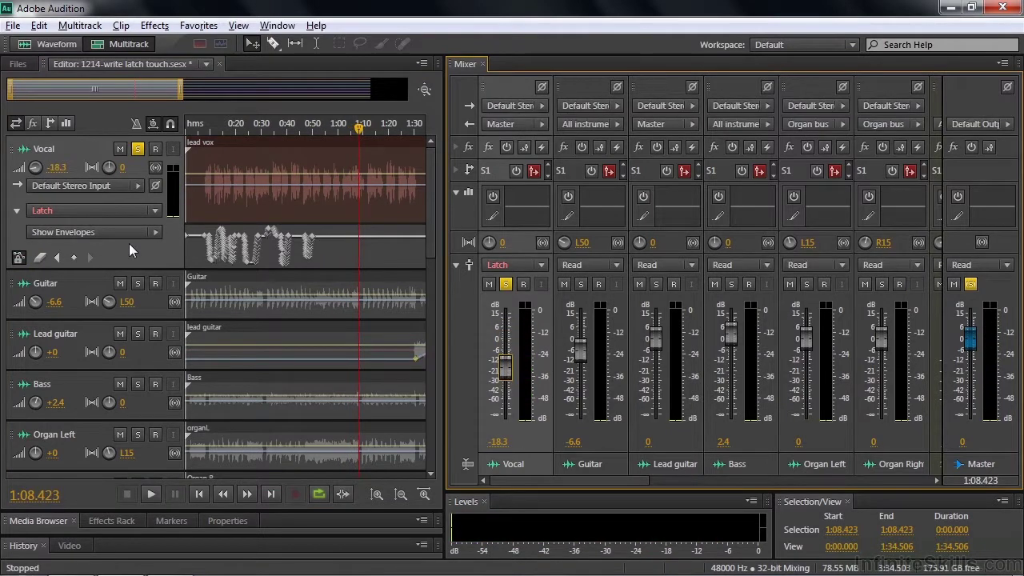
{"action": "left_click", "coordinate": [19, 258]}
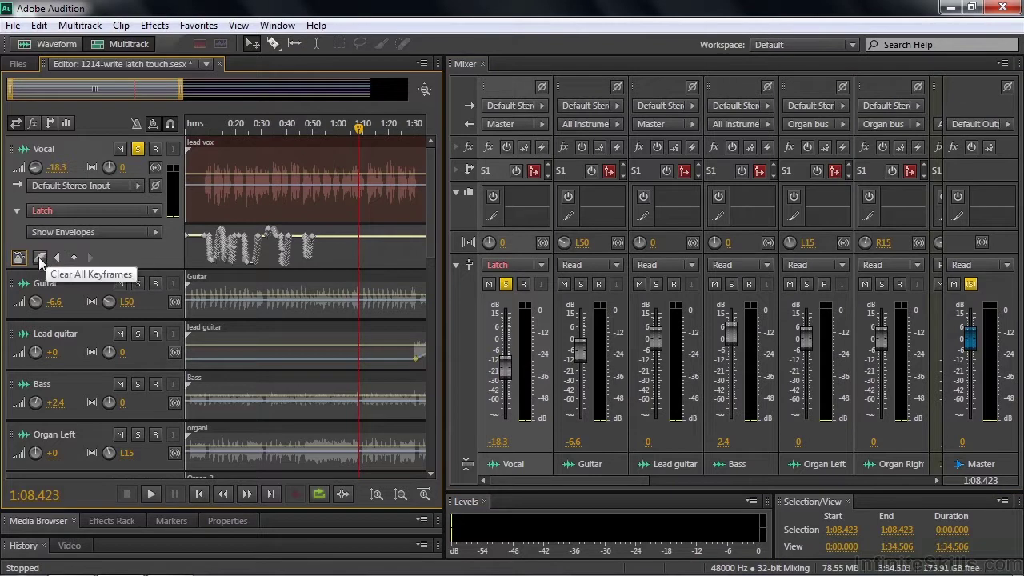
{"action": "left_click", "coordinate": [38, 257]}
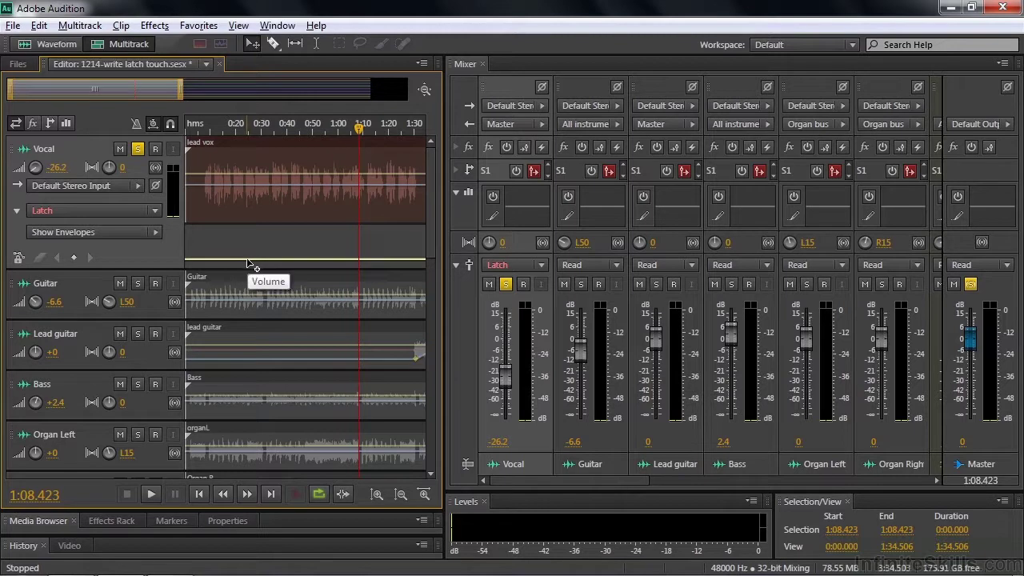
Step: Set the Vocal volume to +3 dB and its automation mode to Read
{"action": "left_click", "coordinate": [54, 169]}
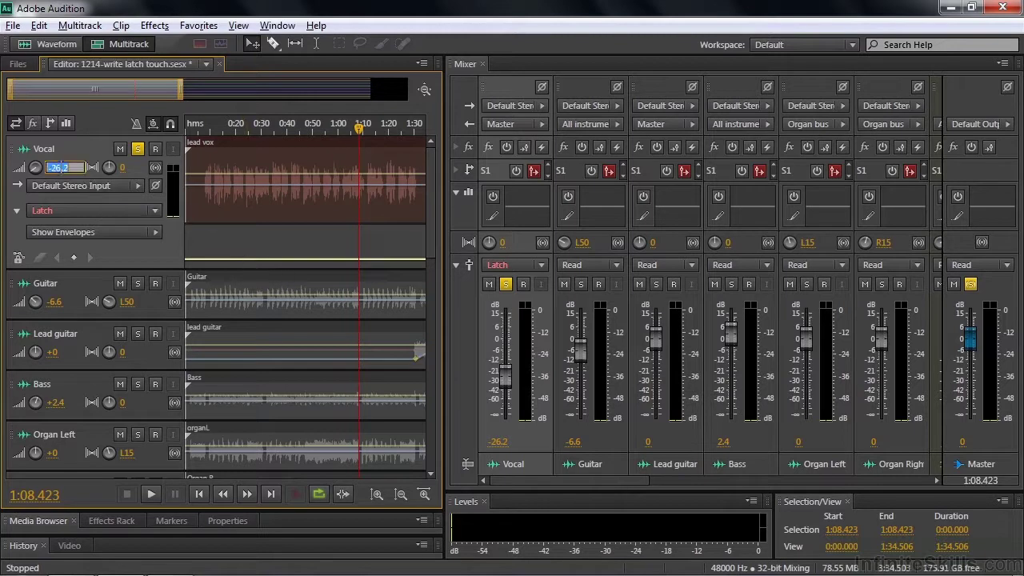
{"action": "type", "text": "-3"}
{"action": "key", "text": "Return"}
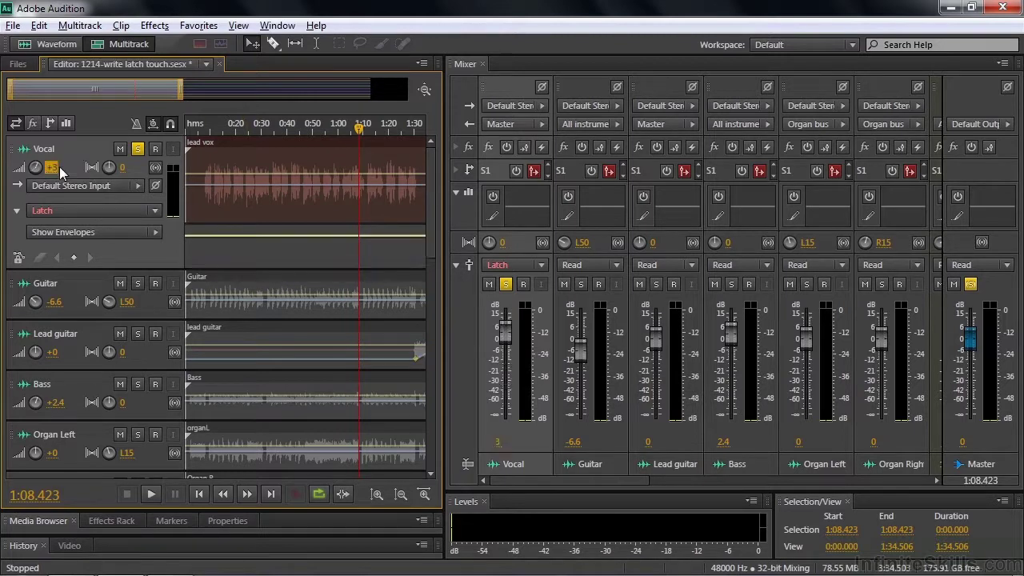
{"action": "left_click", "coordinate": [155, 210]}
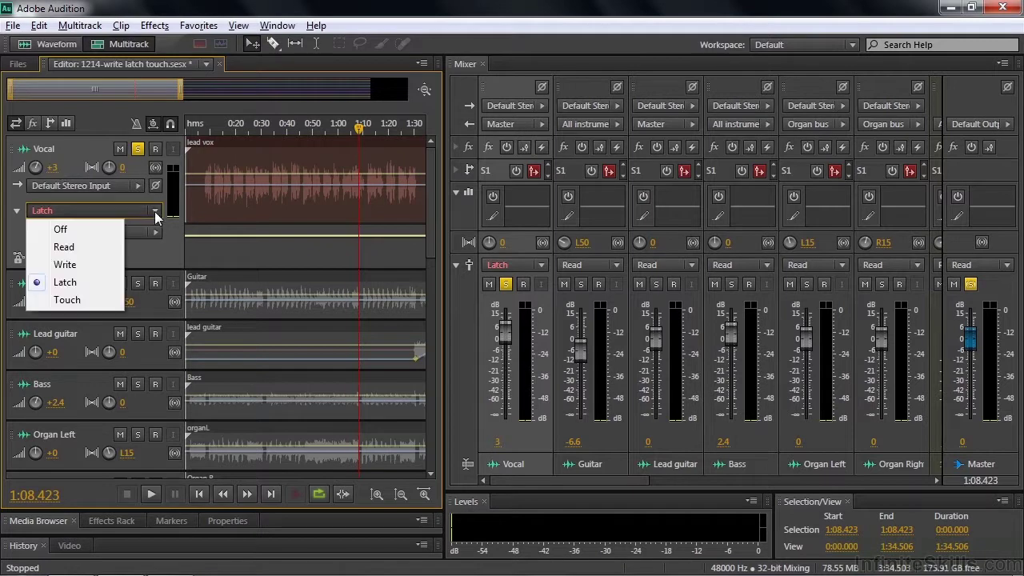
{"action": "left_click", "coordinate": [88, 246]}
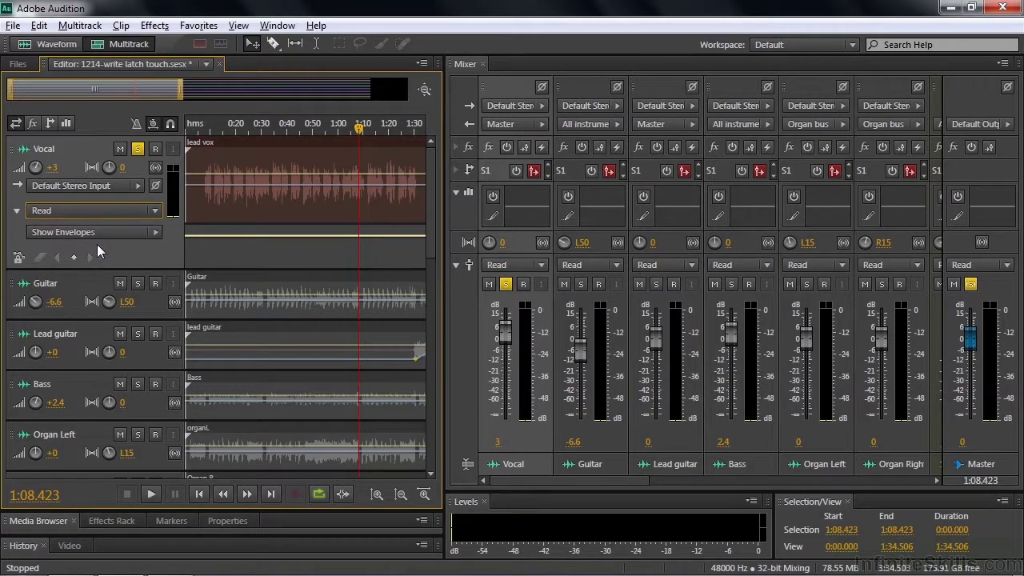
Step: Hand-place Vocal envelope keyframes forming a dip, then shift the dip earlier
{"action": "left_click", "coordinate": [211, 236]}
{"action": "mouse_move", "coordinate": [239, 237]}
{"action": "left_mouse_down"}
{"action": "mouse_move", "coordinate": [241, 254]}
{"action": "mouse_move", "coordinate": [271, 235]}
{"action": "mouse_move", "coordinate": [295, 255]}
{"action": "left_mouse_up"}
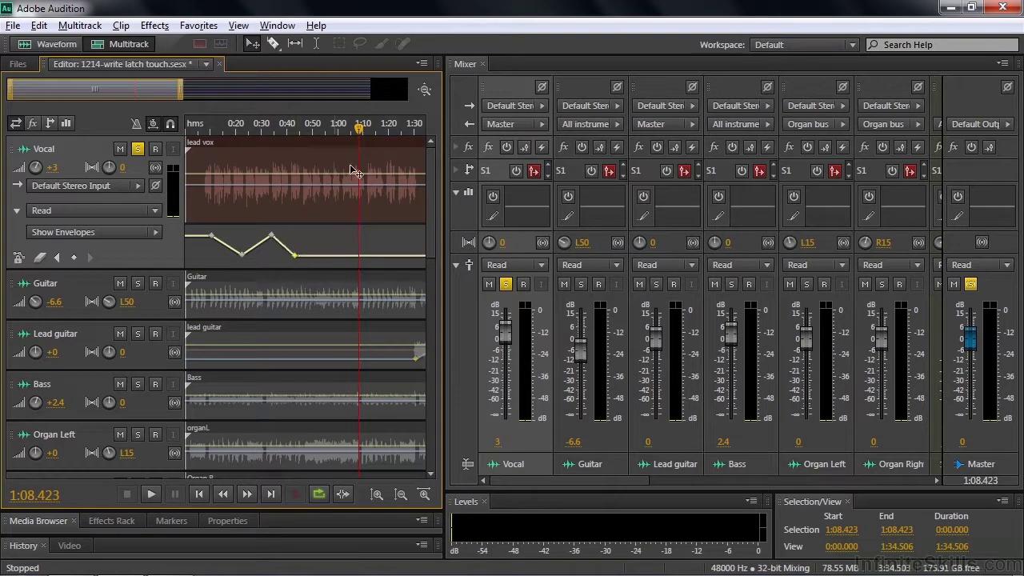
{"action": "left_click_drag", "start_coordinate": [360, 130], "coordinate": [201, 164]}
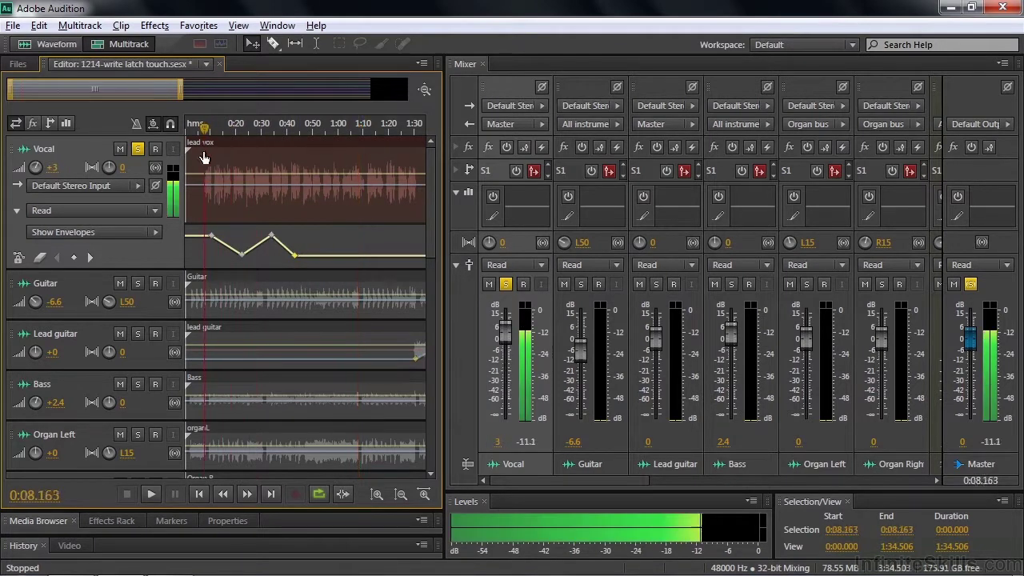
{"action": "key", "text": "space"}
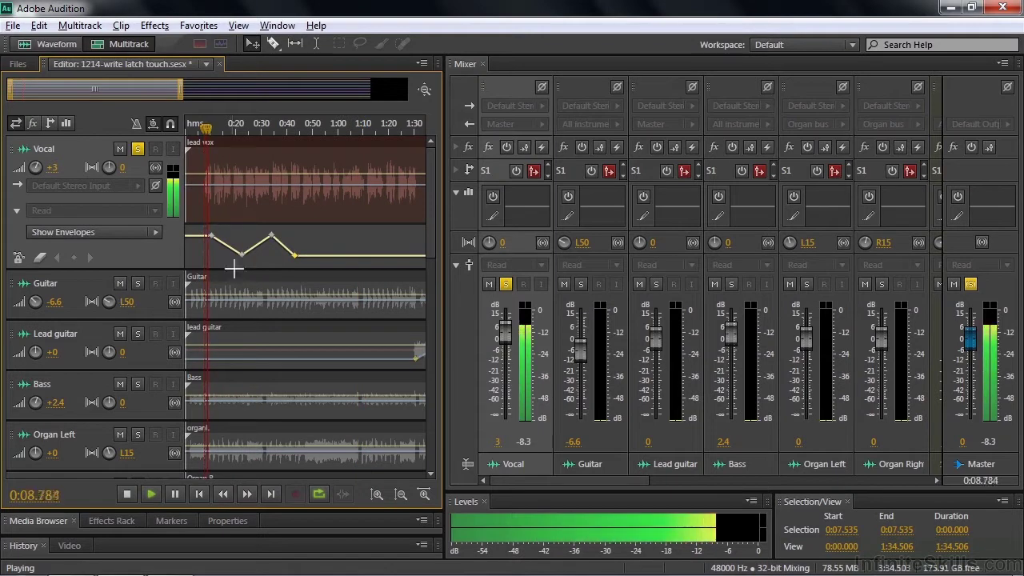
{"action": "left_click_drag", "start_coordinate": [246, 264], "coordinate": [229, 264]}
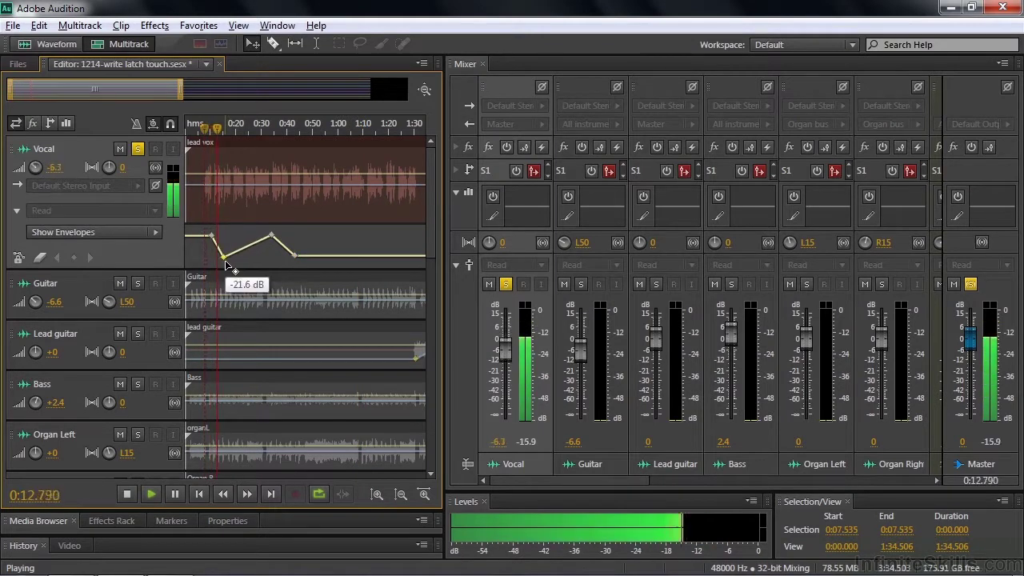
{"action": "key", "text": "space"}
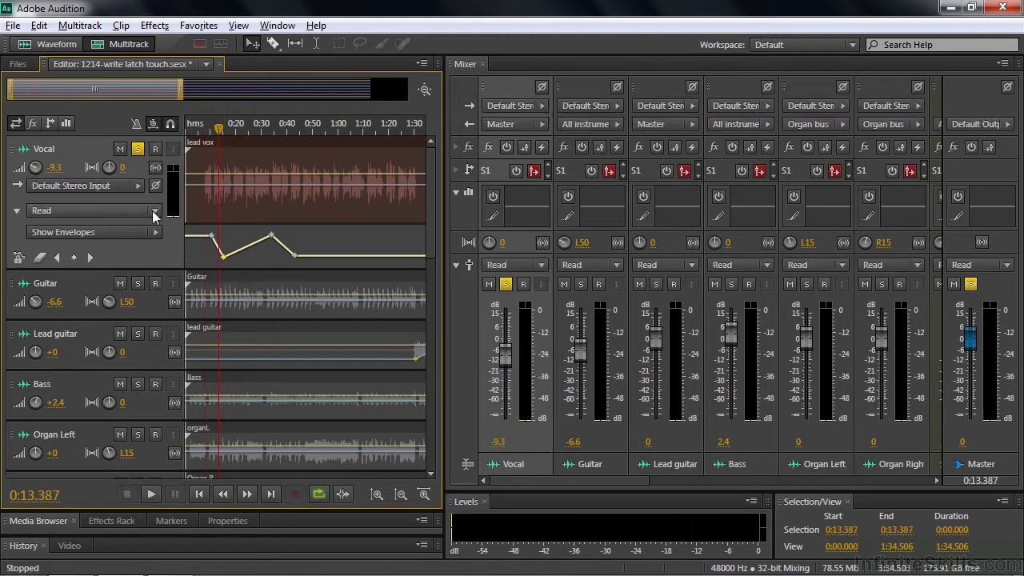
Step: Play the Vocal from about 0:09 with automation Off, then set it back to Read
{"action": "left_click", "coordinate": [154, 211]}
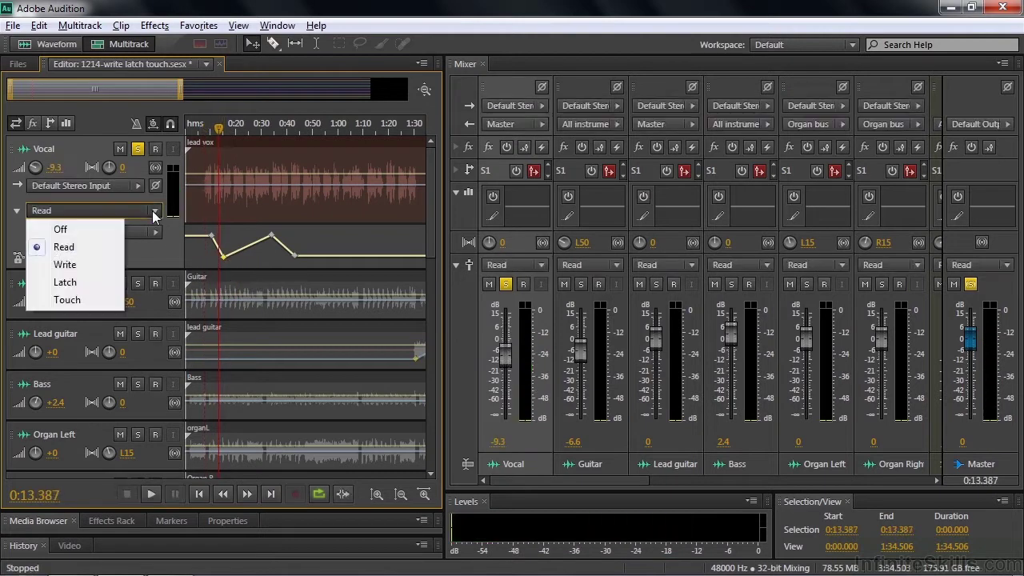
{"action": "left_click", "coordinate": [74, 230]}
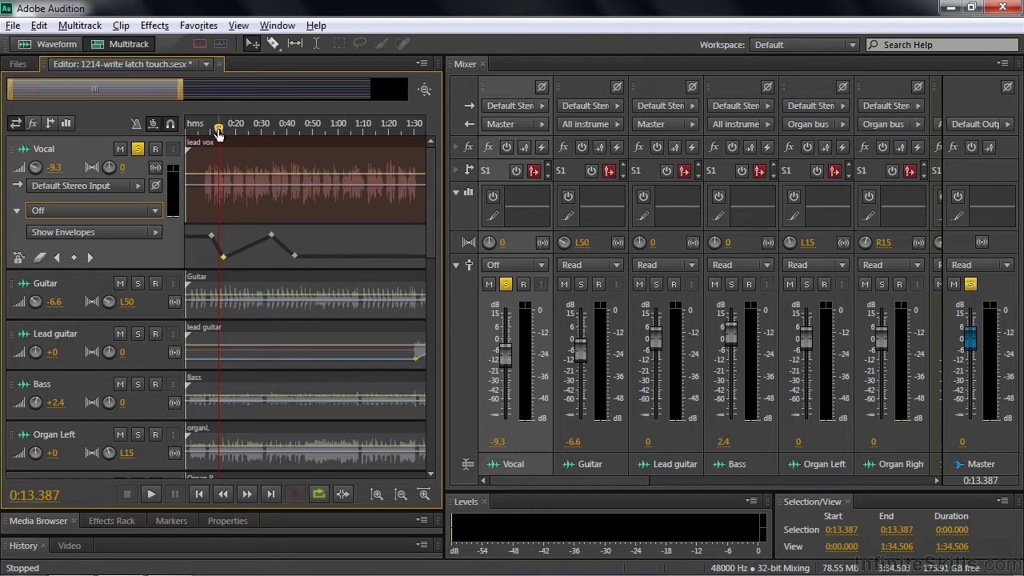
{"action": "left_click_drag", "start_coordinate": [218, 128], "coordinate": [209, 130]}
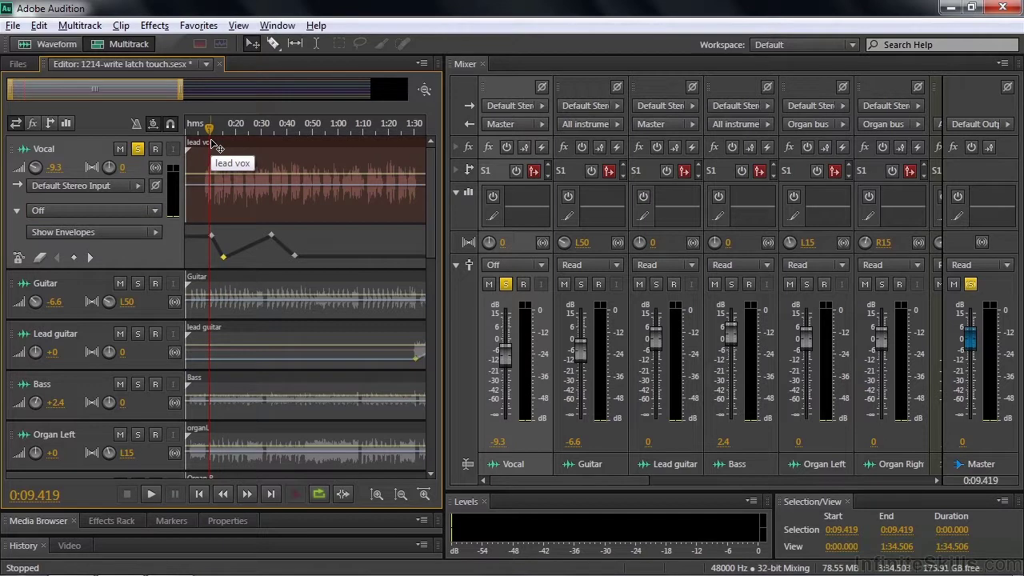
{"action": "key", "text": "space"}
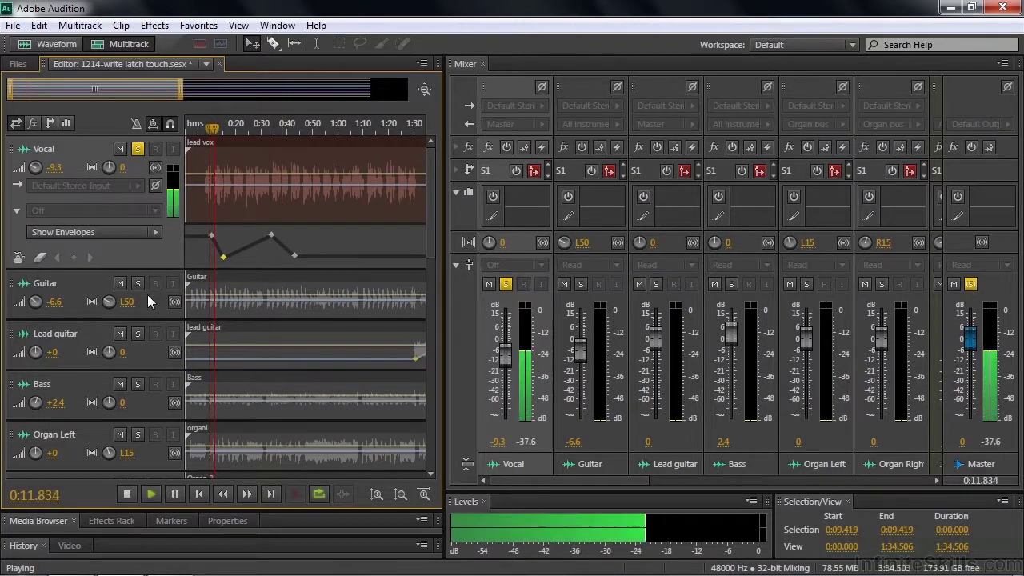
{"action": "key", "text": "space"}
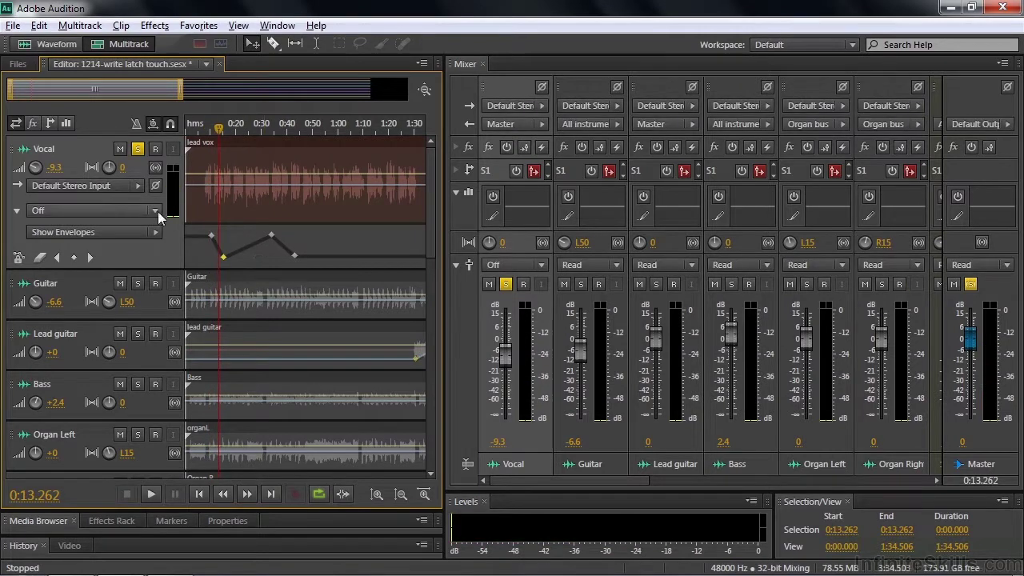
{"action": "left_click", "coordinate": [156, 210]}
{"action": "left_click", "coordinate": [64, 247]}
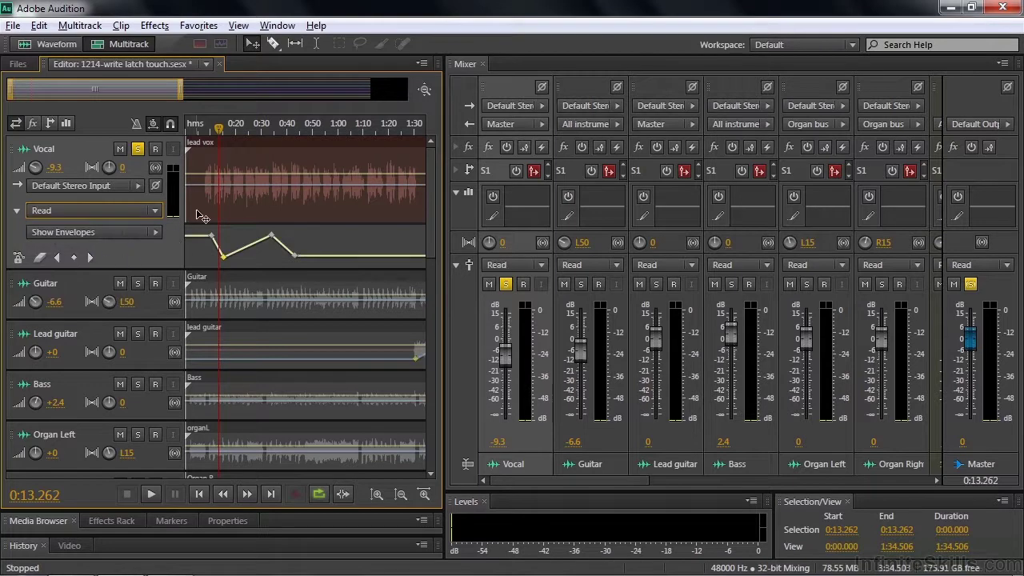
Step: Clear the Vocal keyframes and put the All instruments bus into Latch mode
{"action": "left_click", "coordinate": [41, 257]}
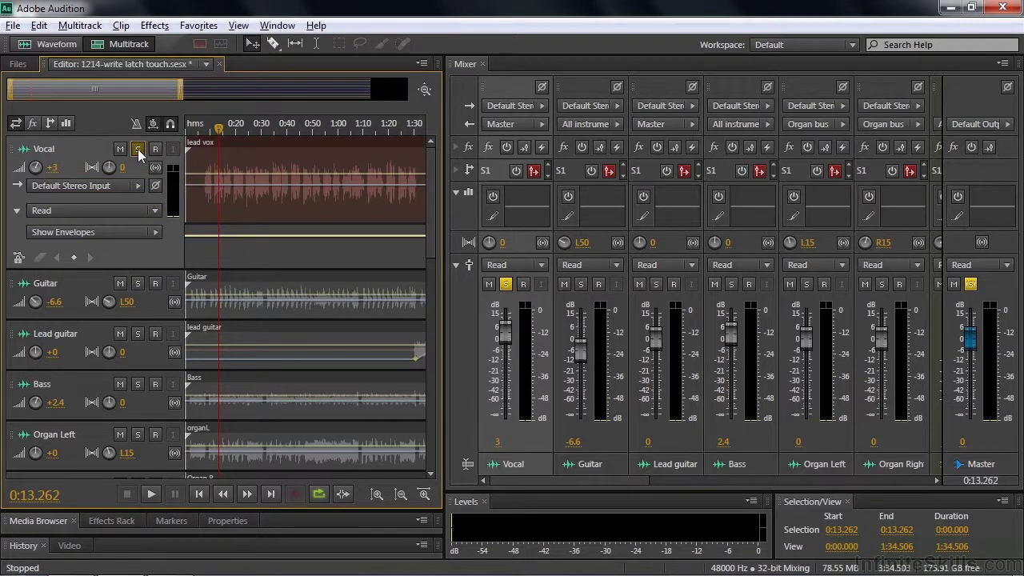
{"action": "scroll", "coordinate": [434, 250], "scroll_direction": "down", "scroll_amount": 3}
{"action": "left_click_drag", "start_coordinate": [434, 250], "coordinate": [434, 469]}
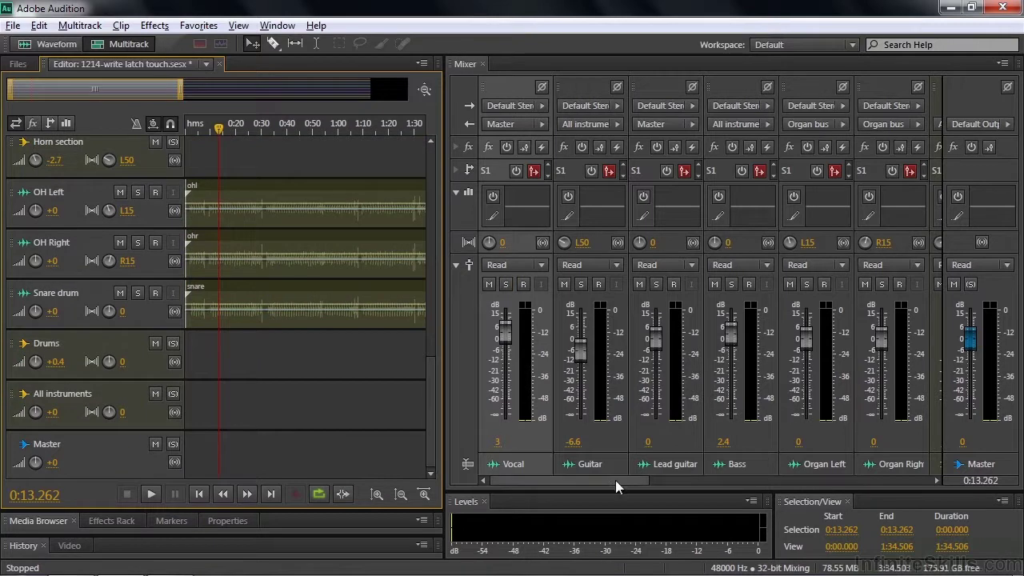
{"action": "left_click_drag", "start_coordinate": [627, 479], "coordinate": [952, 488]}
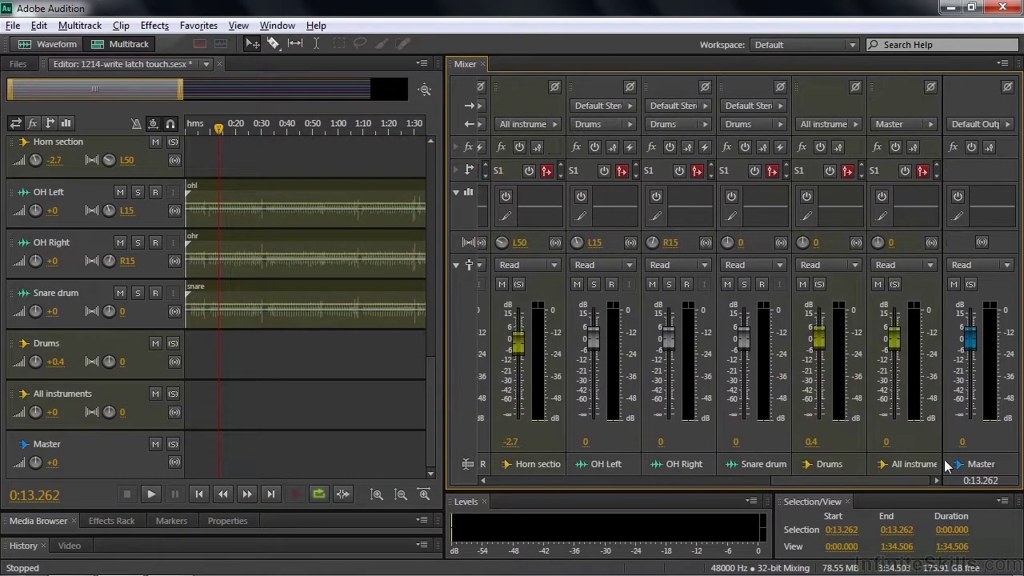
{"action": "left_click", "coordinate": [931, 268]}
{"action": "left_click", "coordinate": [920, 336]}
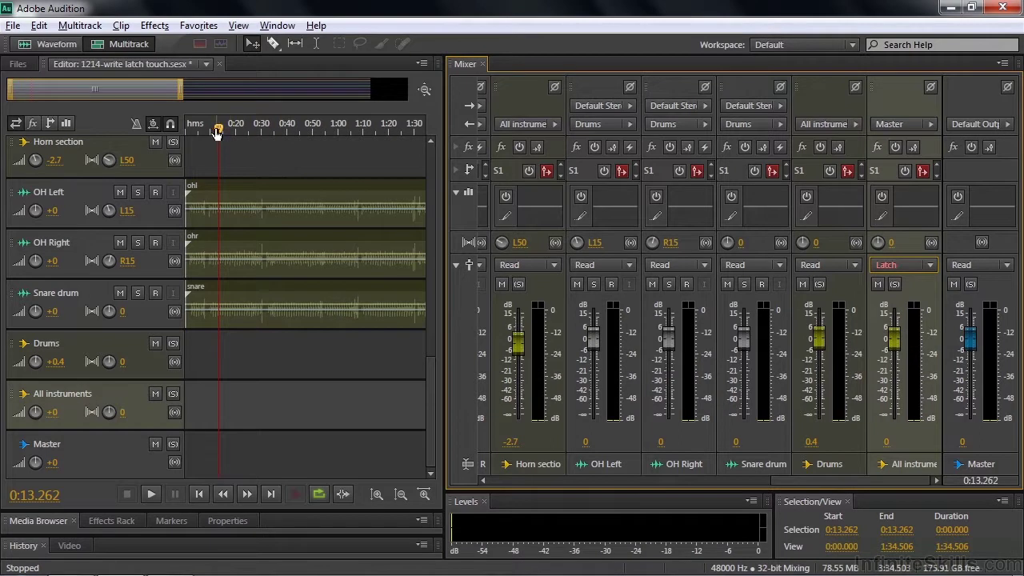
Step: Latch-record the All instruments volume dropping to -3.7 dB from the song start
{"action": "left_click_drag", "start_coordinate": [217, 132], "coordinate": [140, 139]}
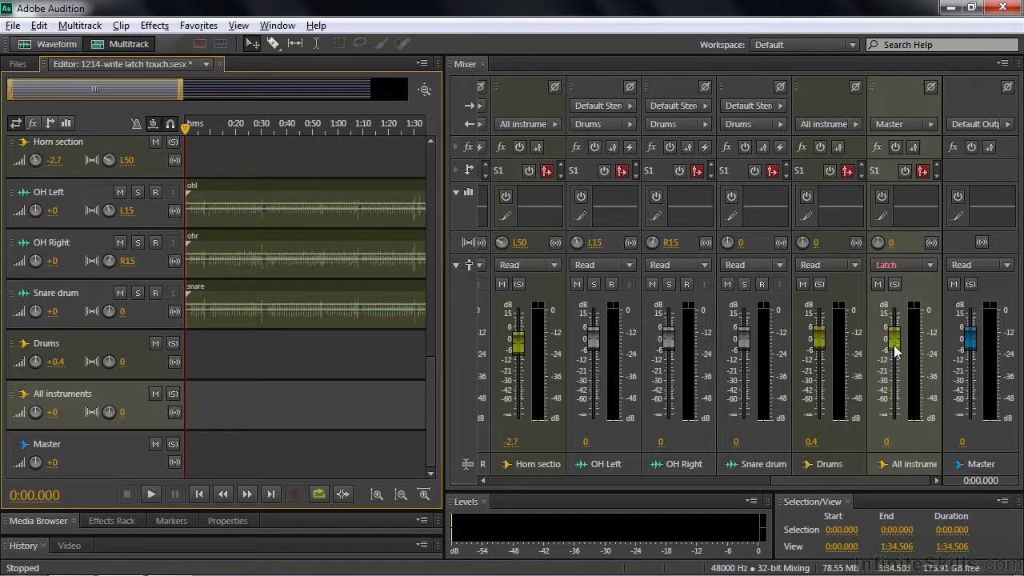
{"action": "key", "text": "space"}
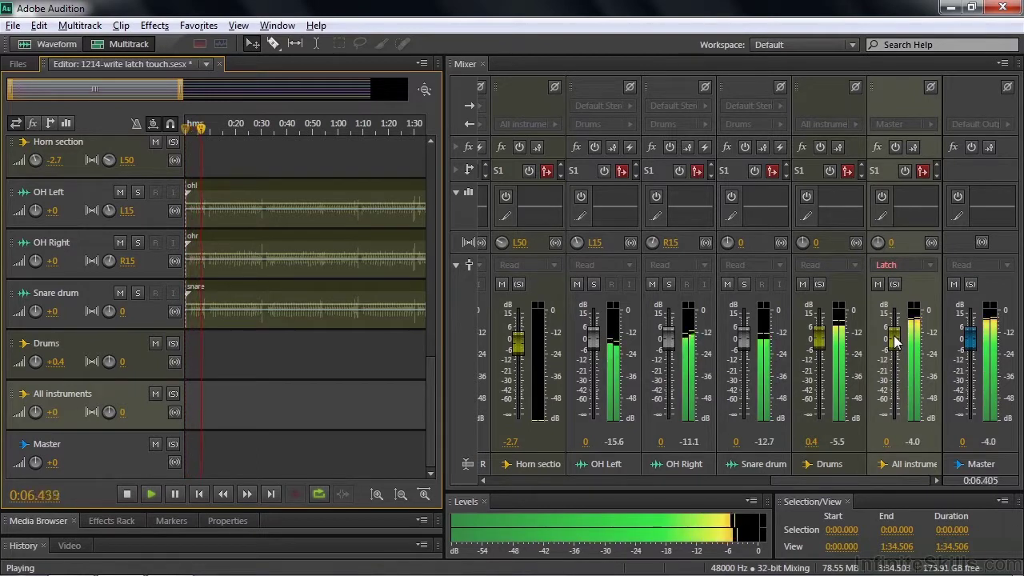
{"action": "left_click_drag", "start_coordinate": [894, 339], "coordinate": [894, 350]}
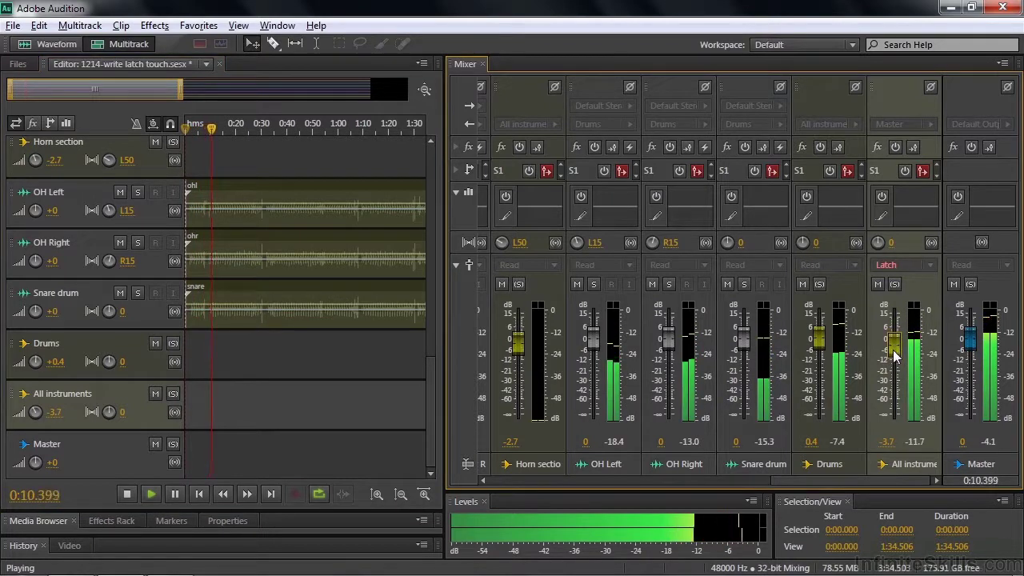
{"action": "key", "text": "space"}
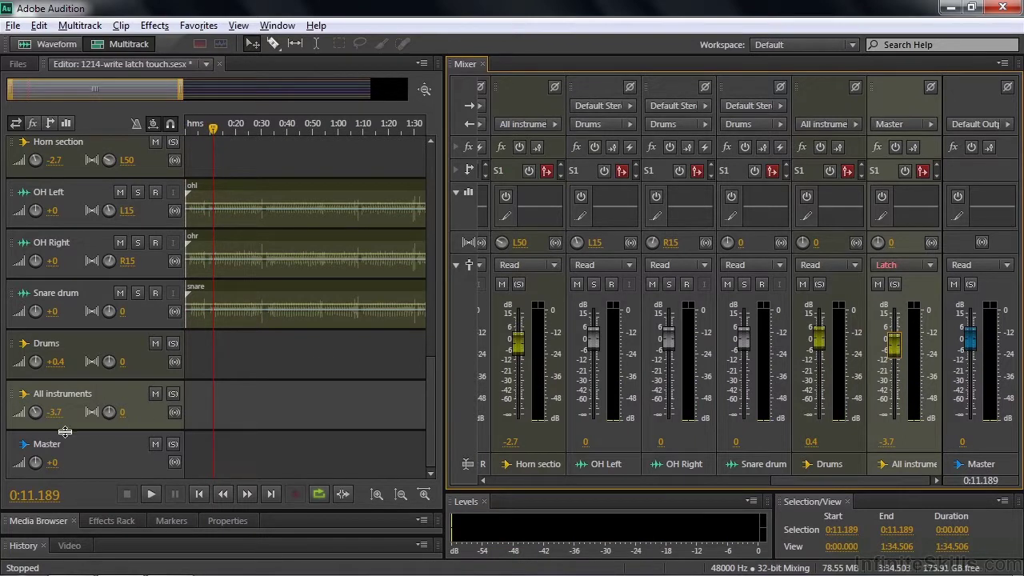
Step: Show the All instruments volume envelope lane and replay the drop from about 0:06.6
{"action": "left_click_drag", "start_coordinate": [65, 432], "coordinate": [66, 467]}
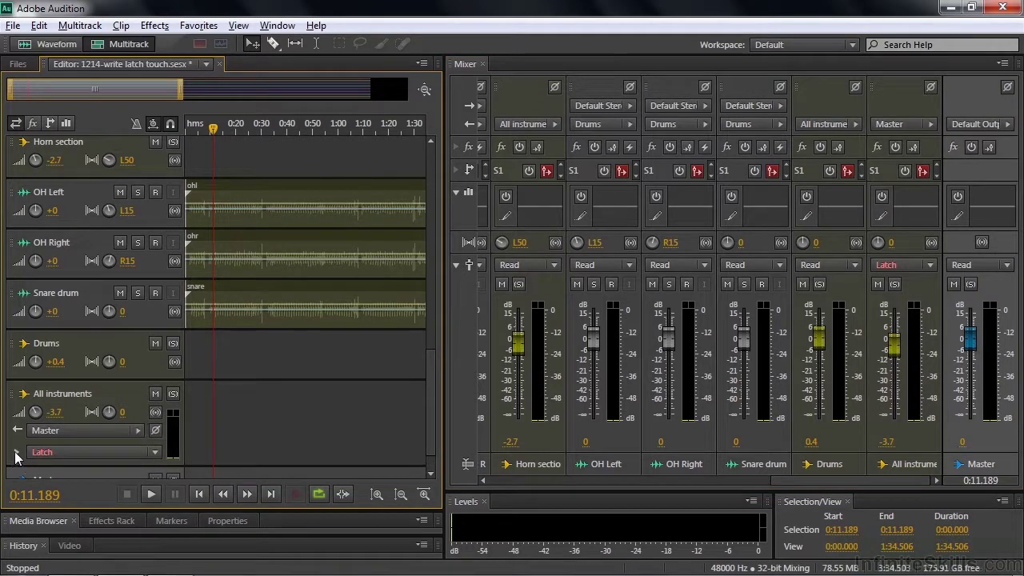
{"action": "left_click", "coordinate": [16, 453]}
{"action": "scroll", "coordinate": [428, 459], "scroll_direction": "down", "scroll_amount": 2}
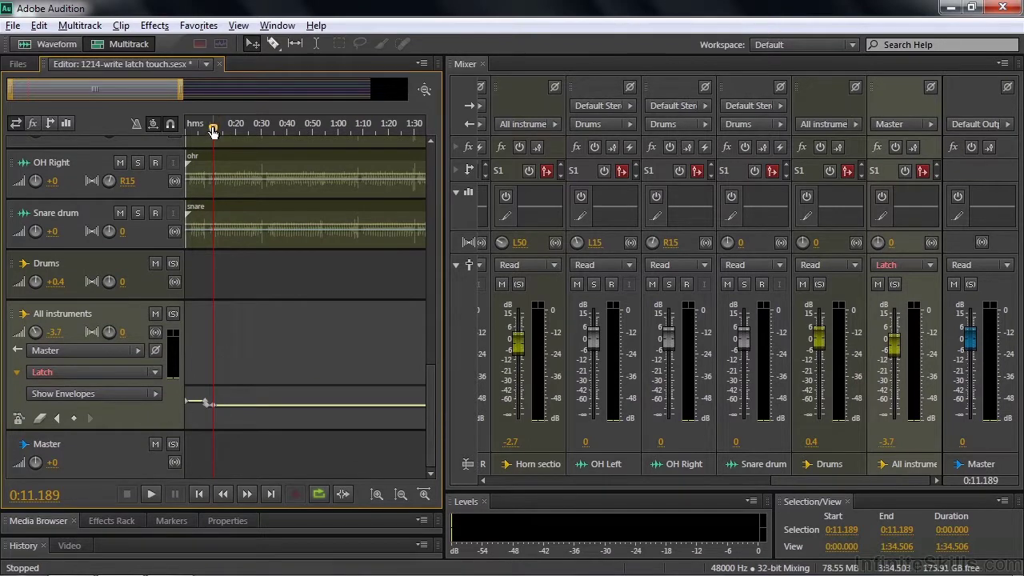
{"action": "left_click_drag", "start_coordinate": [214, 131], "coordinate": [202, 130]}
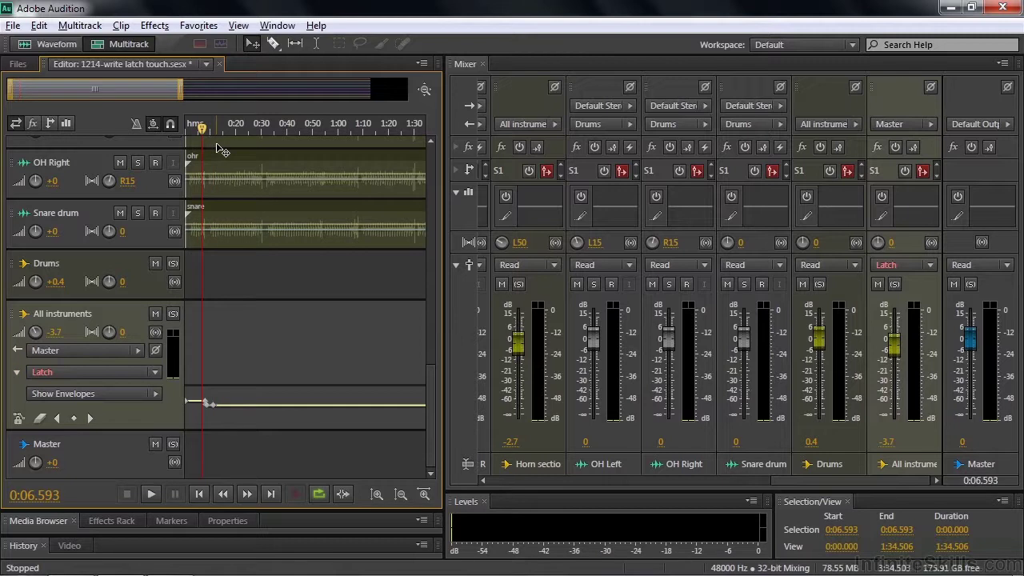
{"action": "key", "text": "space"}
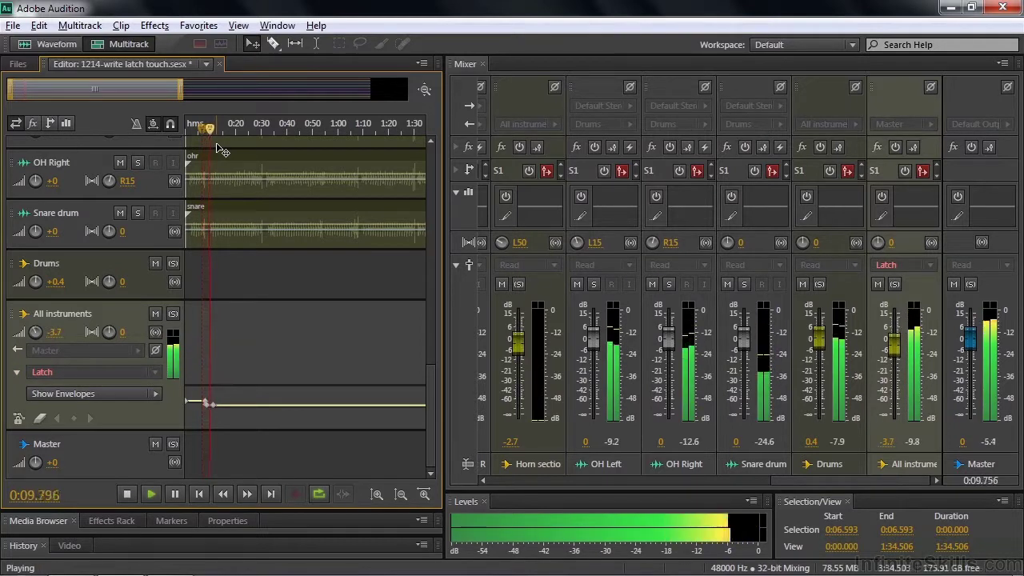
{"action": "key", "text": "space"}
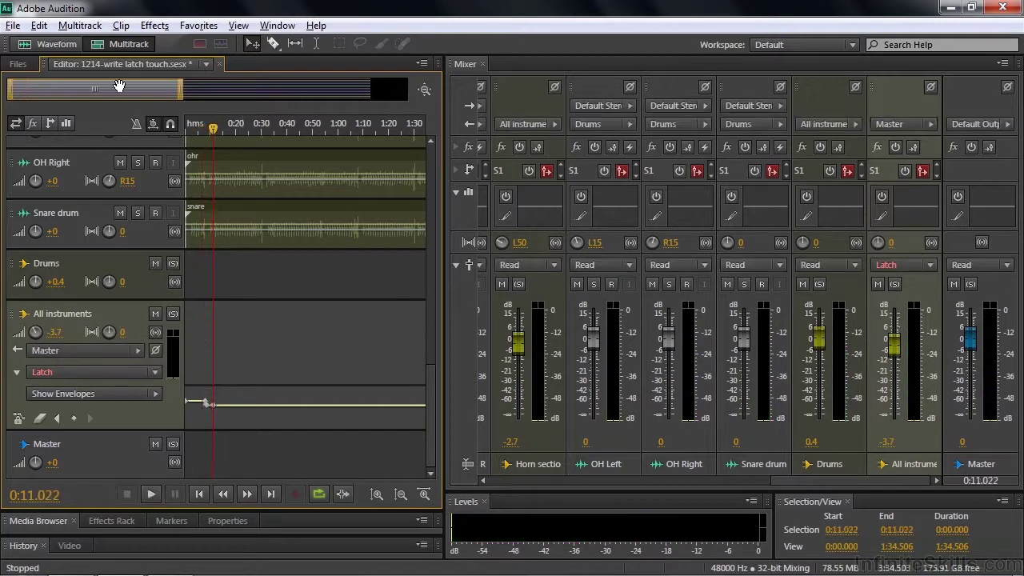
Step: Latch-write the All instruments bus volume up to +1.2 dB from about 1:25
{"action": "left_click_drag", "start_coordinate": [109, 85], "coordinate": [247, 94]}
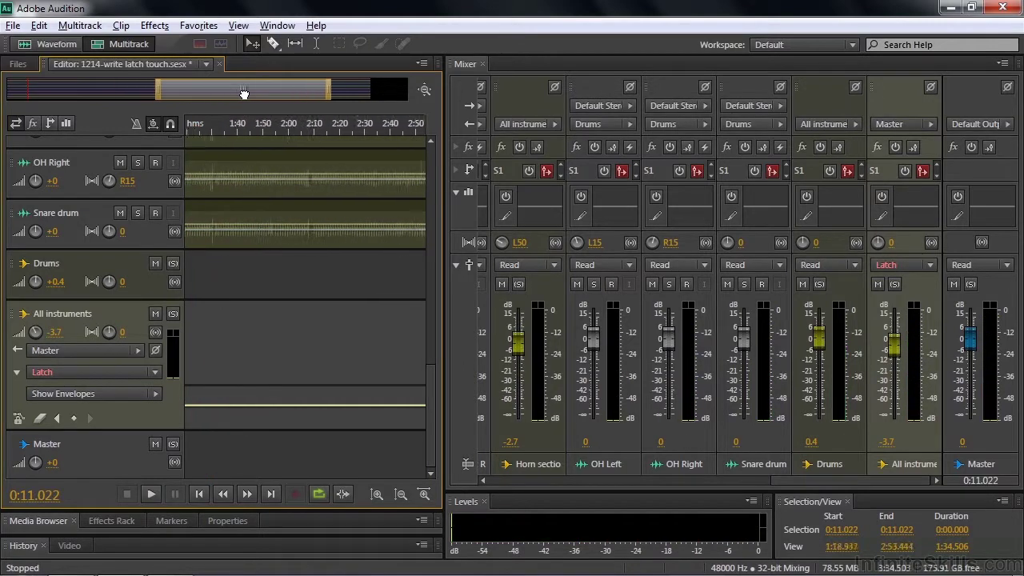
{"action": "left_click_drag", "start_coordinate": [428, 407], "coordinate": [450, 212]}
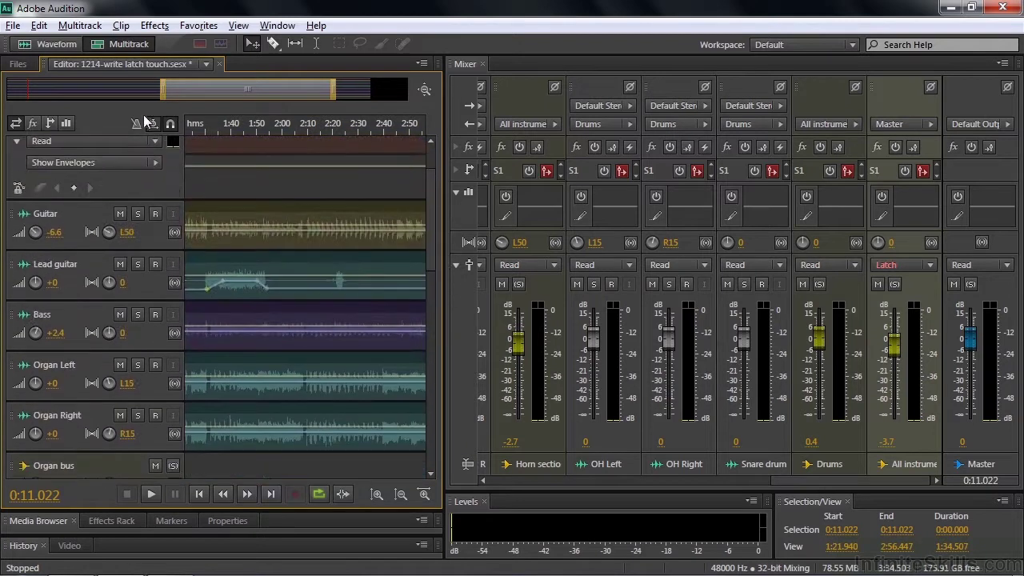
{"action": "left_click", "coordinate": [193, 124]}
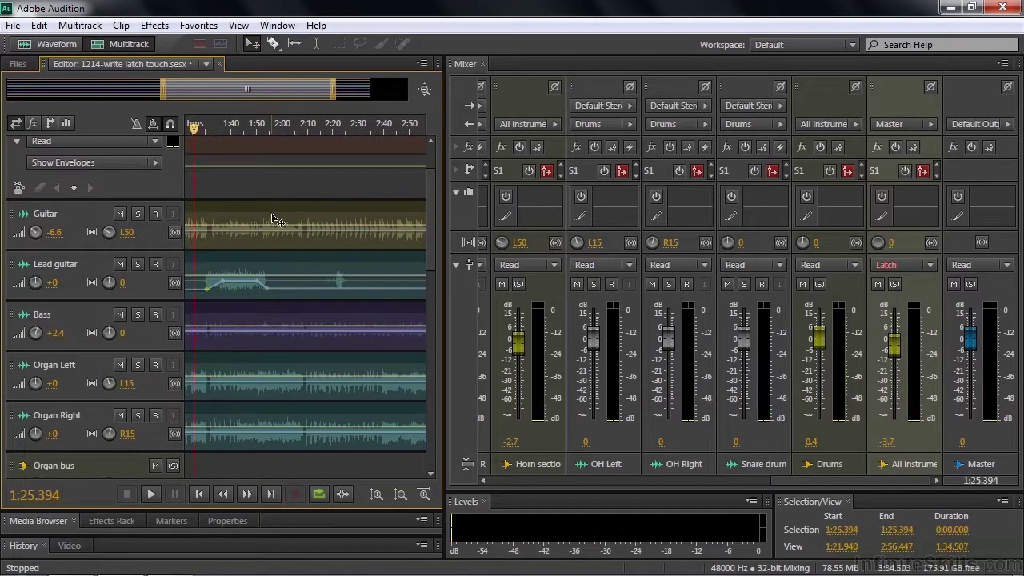
{"action": "left_click_drag", "start_coordinate": [432, 244], "coordinate": [427, 446]}
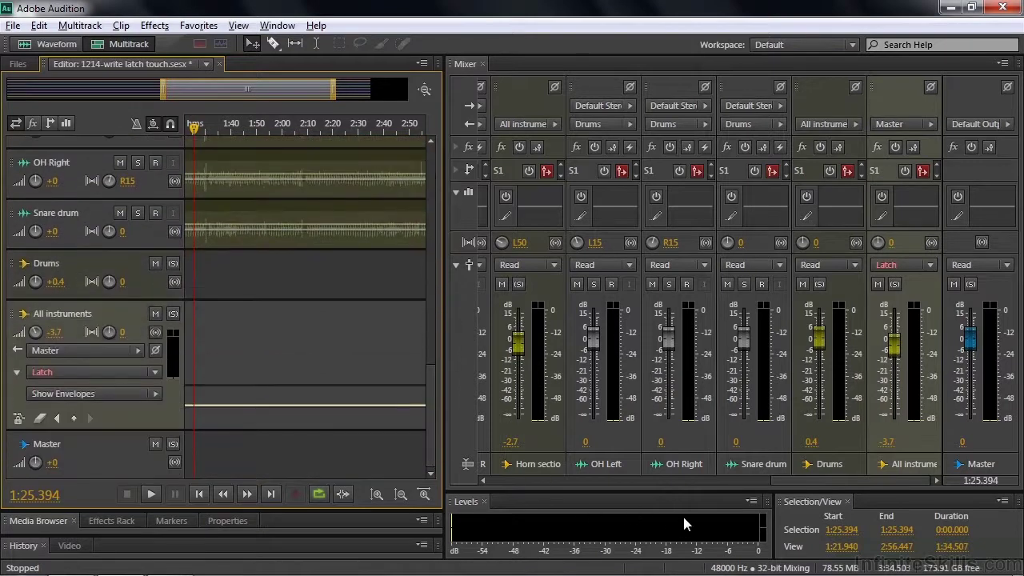
{"action": "key", "text": "space"}
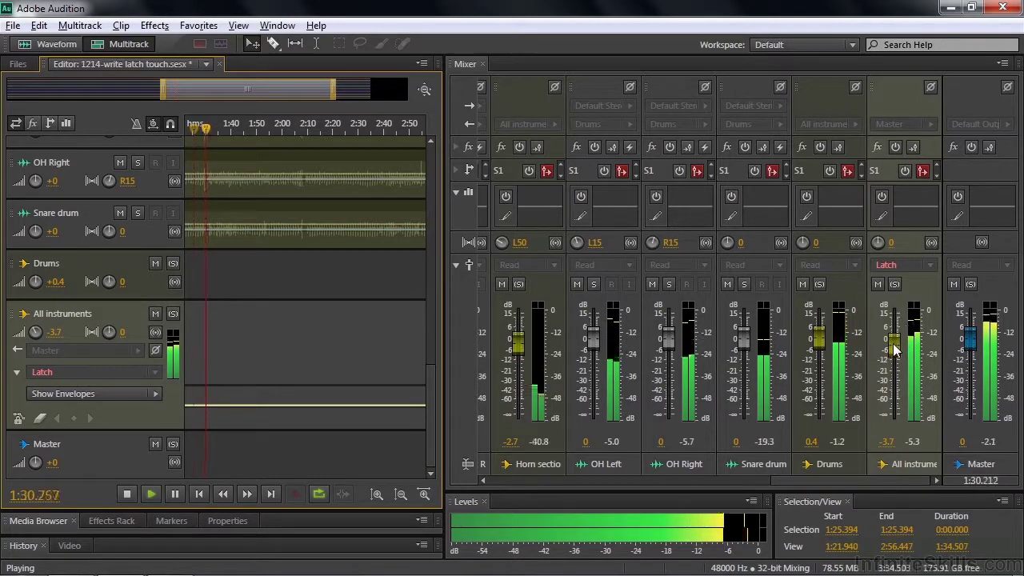
{"action": "left_click_drag", "start_coordinate": [894, 350], "coordinate": [895, 335]}
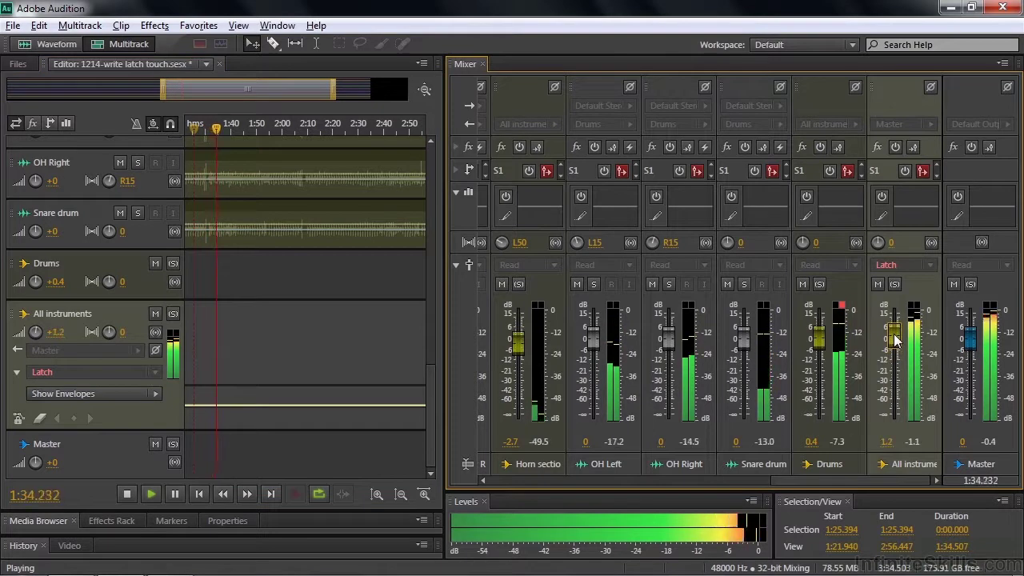
{"action": "key", "text": "space"}
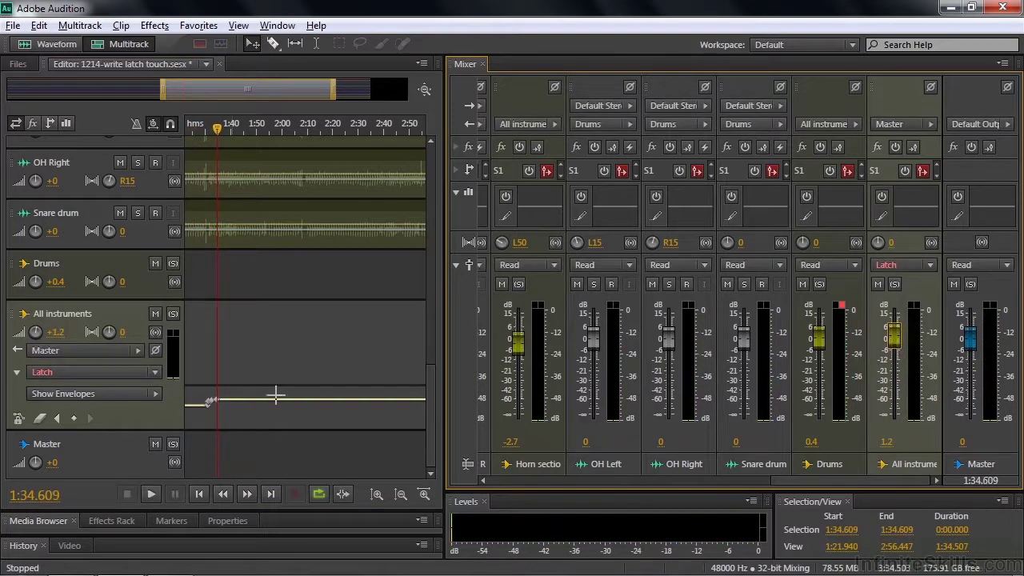
{"action": "left_click_drag", "start_coordinate": [431, 402], "coordinate": [445, 322]}
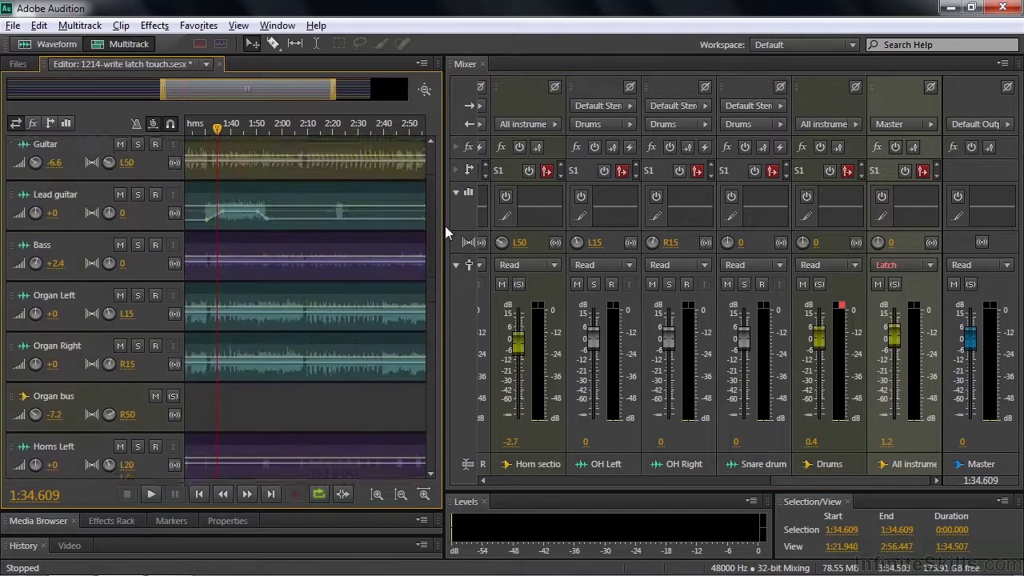
{"action": "left_click_drag", "start_coordinate": [445, 322], "coordinate": [445, 220]}
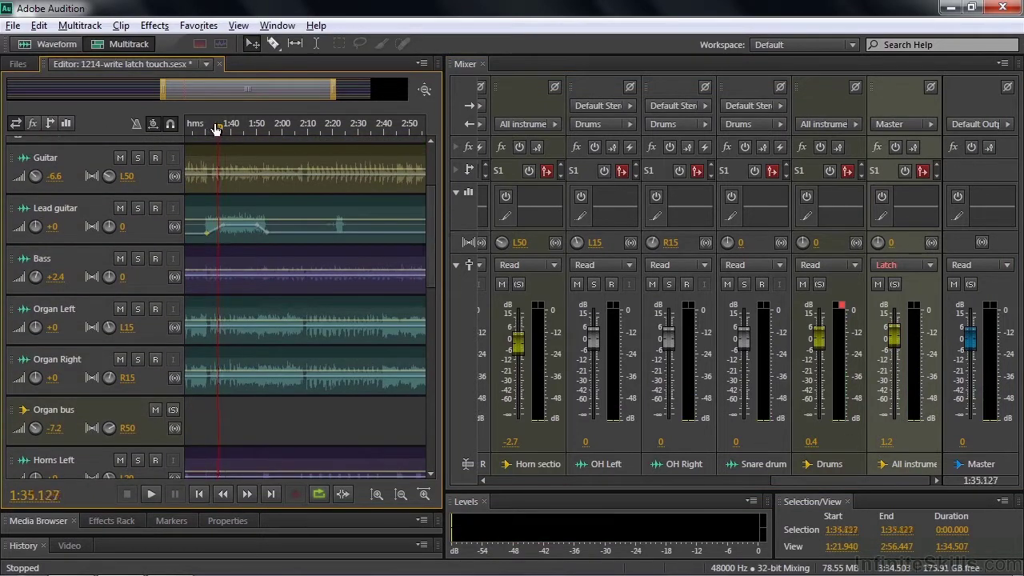
{"action": "left_click_drag", "start_coordinate": [214, 129], "coordinate": [260, 130]}
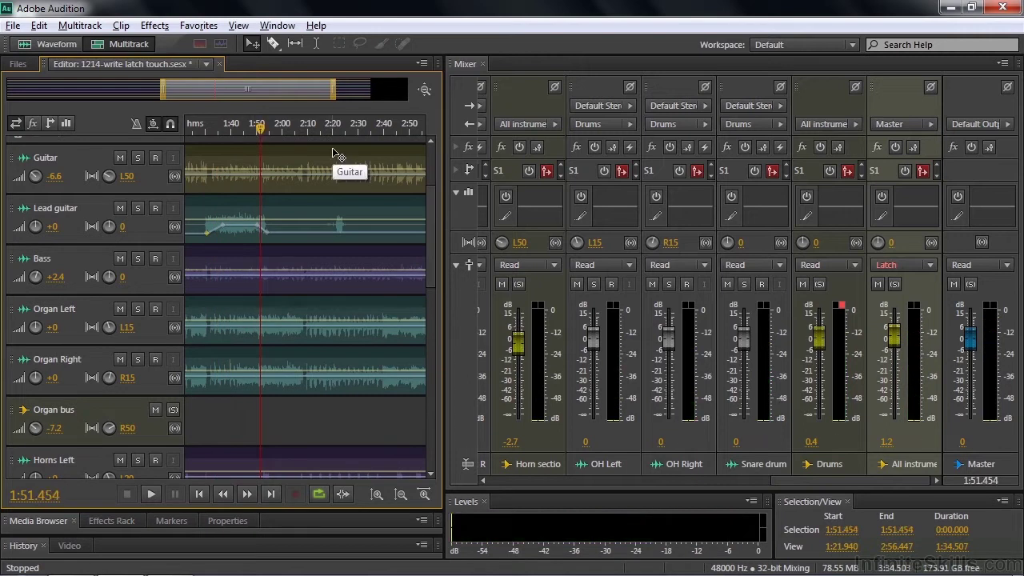